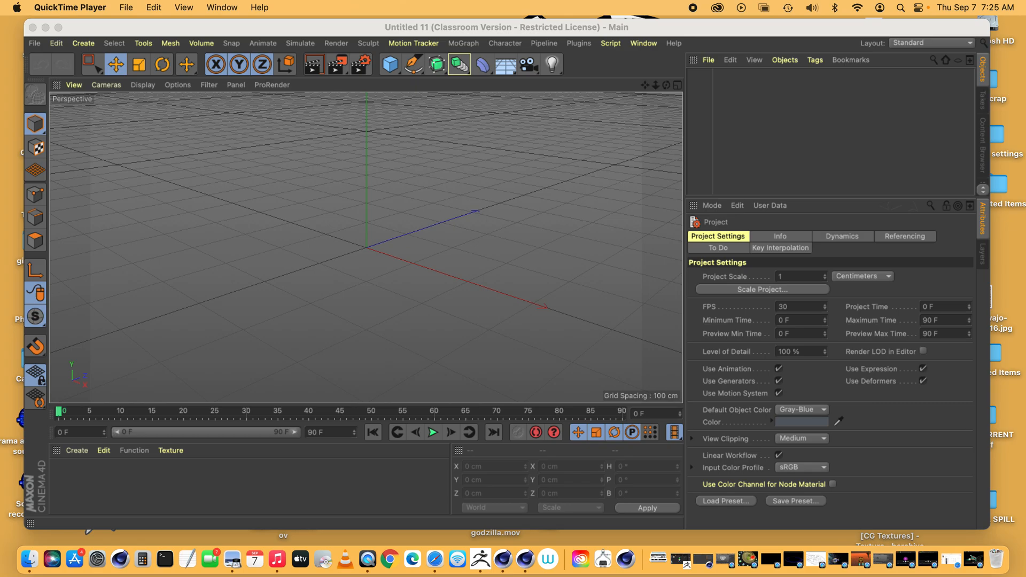
Switch to the open tracers.c4d project and inspect the Cloner's object settings, briefly showing the Cube it distributes clones in
{"action": "left_click", "coordinate": [641, 43]}
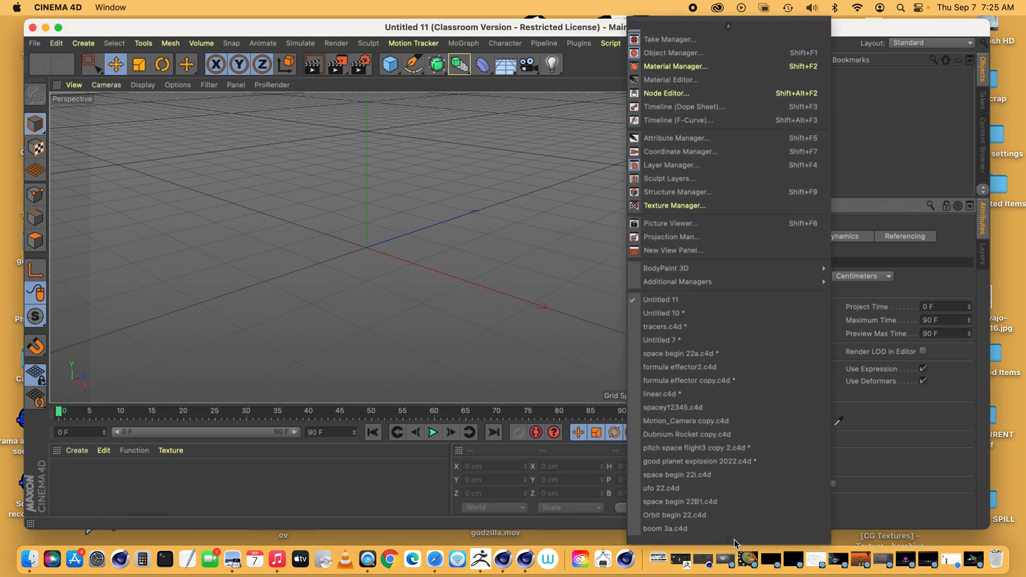
{"action": "left_click", "coordinate": [719, 330]}
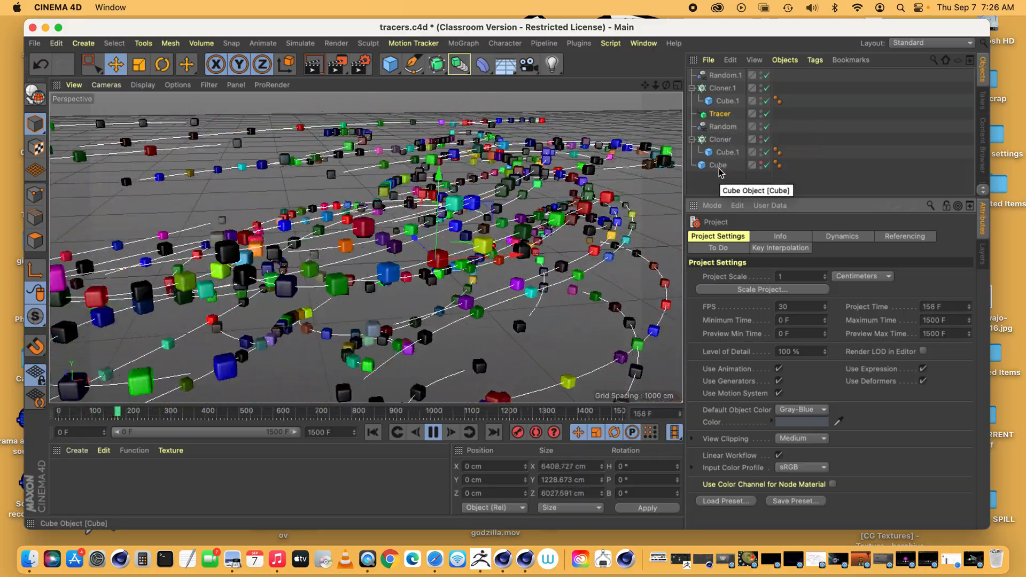
{"action": "left_click", "coordinate": [721, 140]}
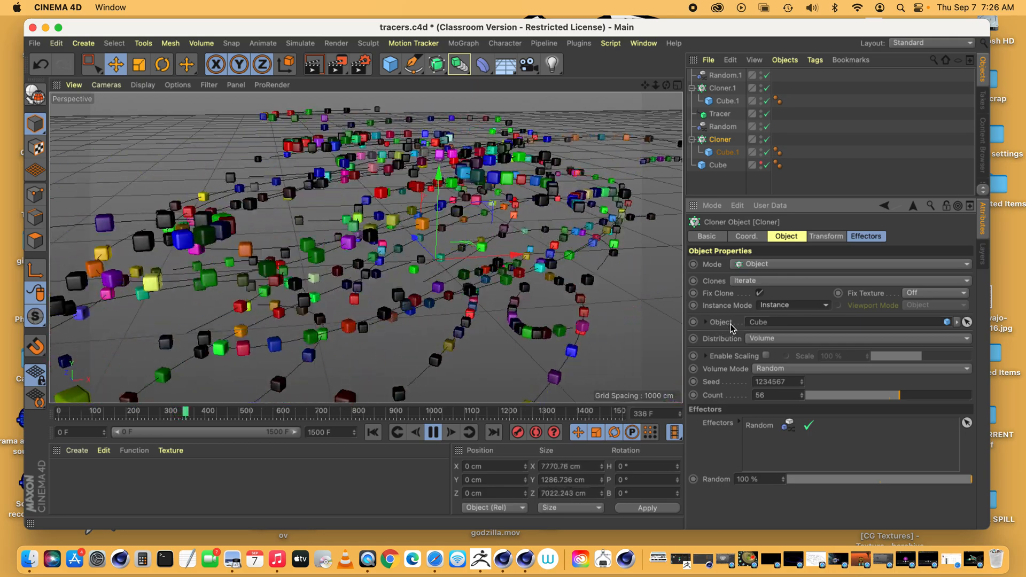
{"action": "left_click", "coordinate": [761, 163]}
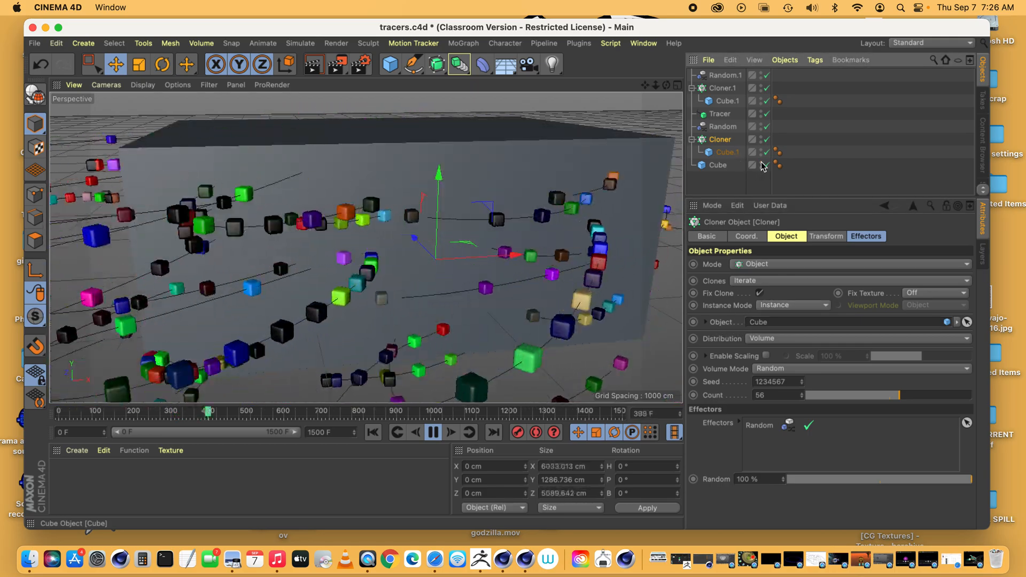
{"action": "left_click", "coordinate": [761, 163]}
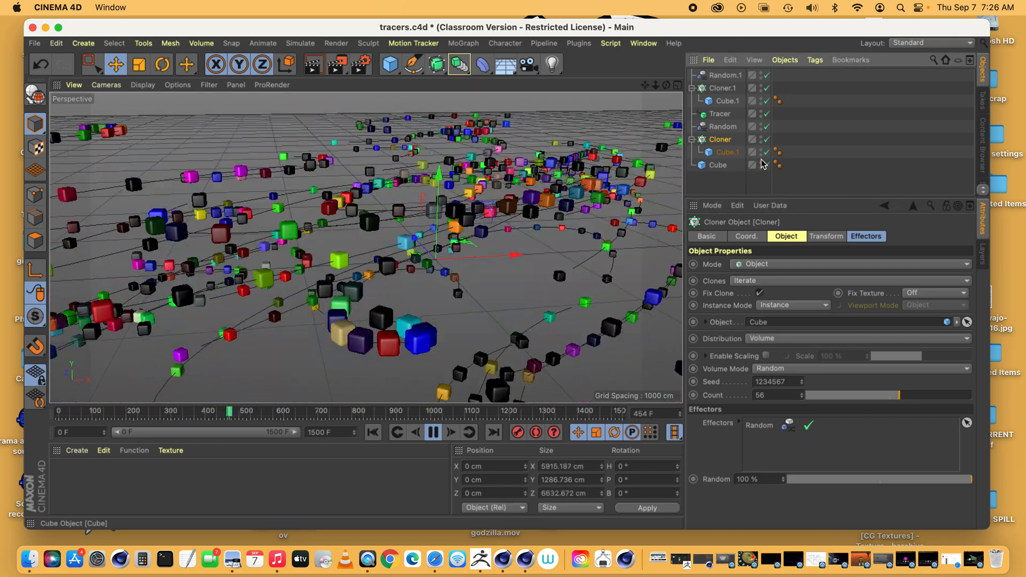
Examine the Random effector's parameter and effector settings, including the available random modes
{"action": "left_click", "coordinate": [722, 127]}
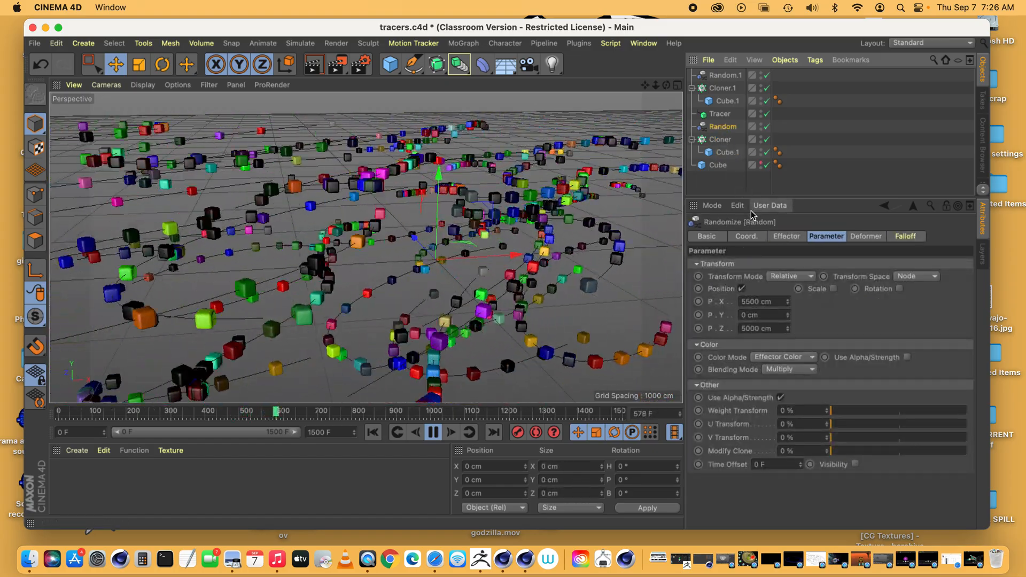
{"action": "left_click", "coordinate": [792, 240]}
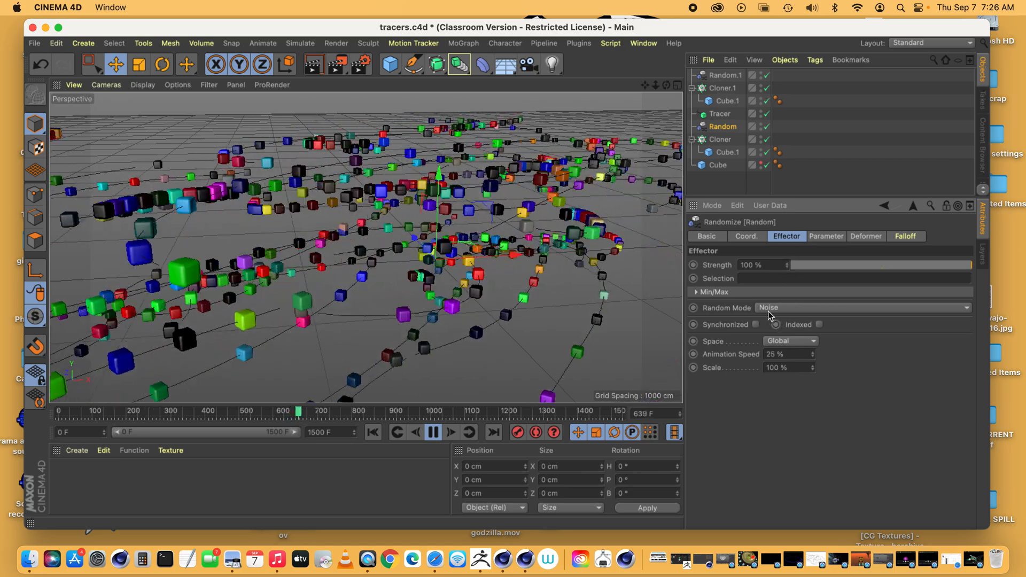
{"action": "left_click", "coordinate": [792, 309]}
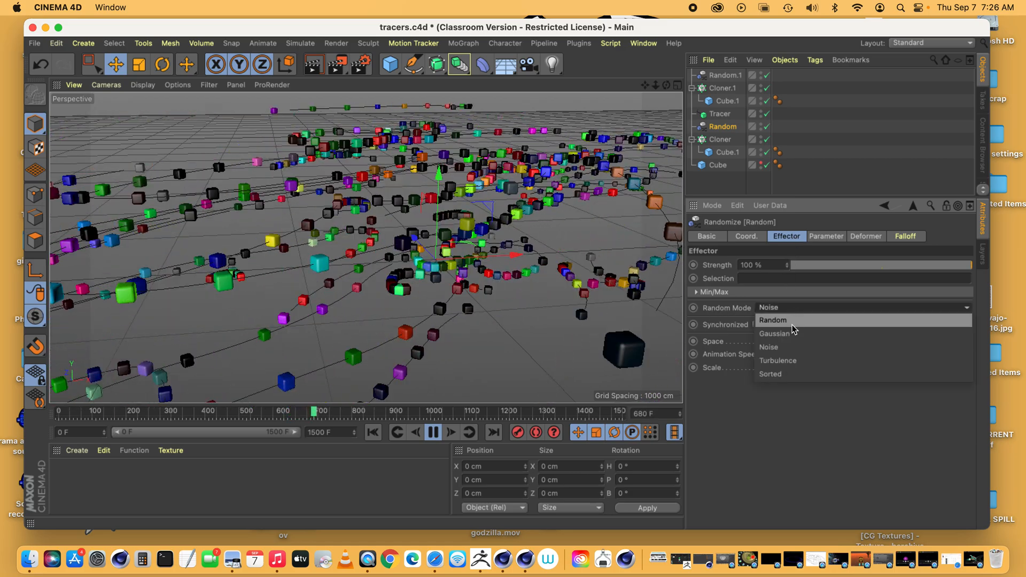
{"action": "left_click", "coordinate": [718, 411]}
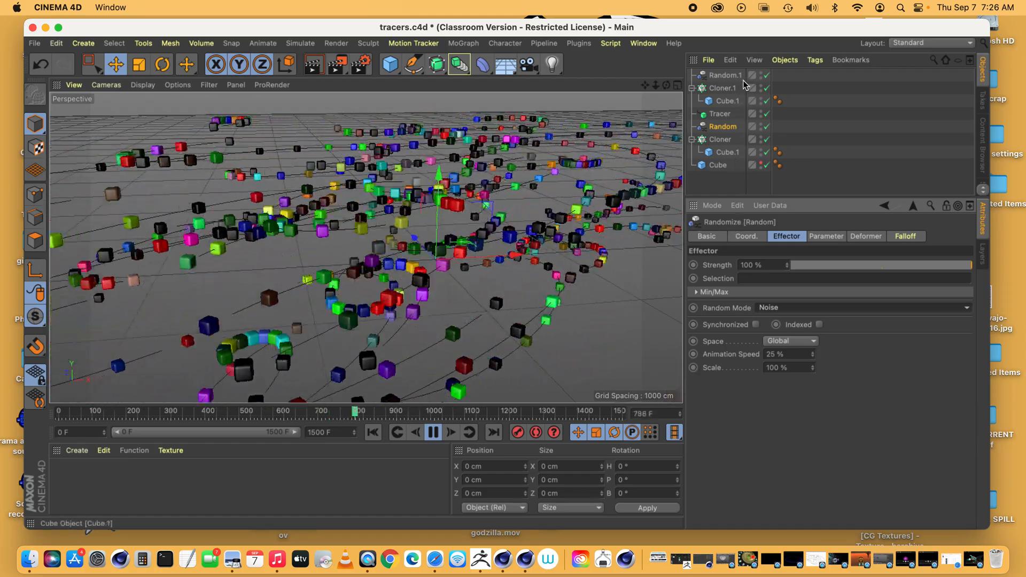
Disable and re-enable the Tracer to see its effect, and check its trace link against the Cloner's object settings
{"action": "left_click", "coordinate": [766, 114]}
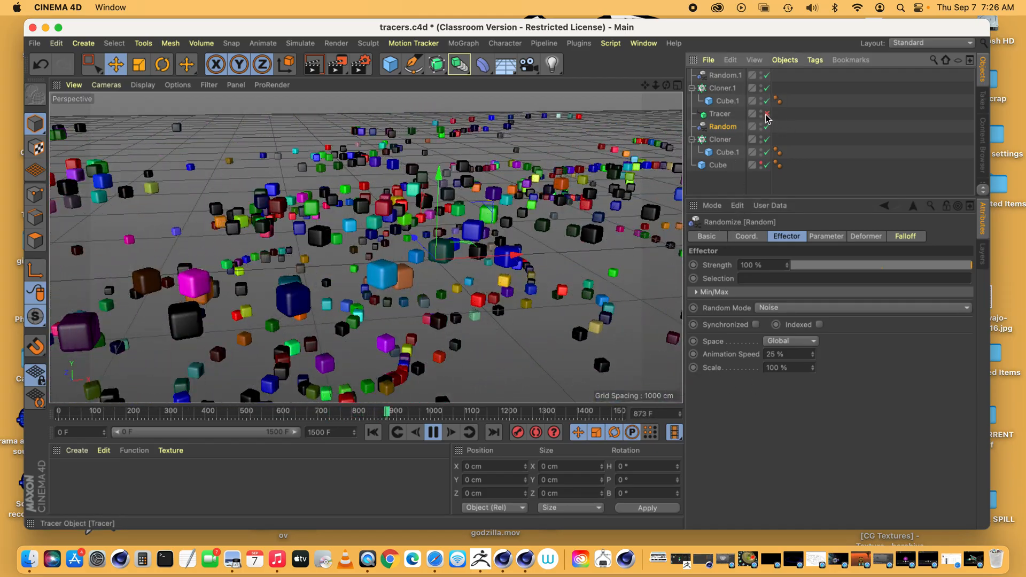
{"action": "left_click", "coordinate": [767, 114]}
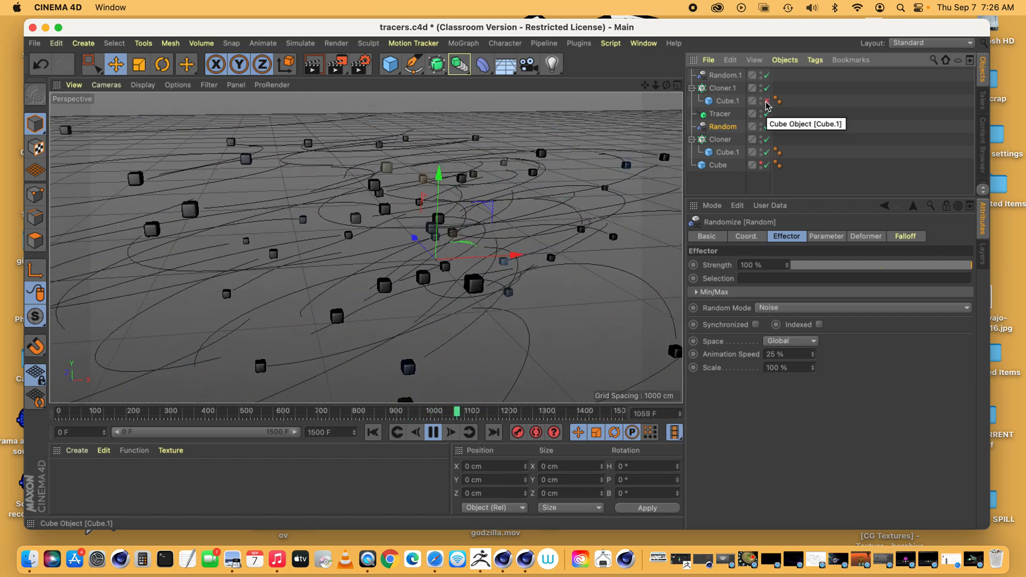
{"action": "left_click", "coordinate": [723, 115]}
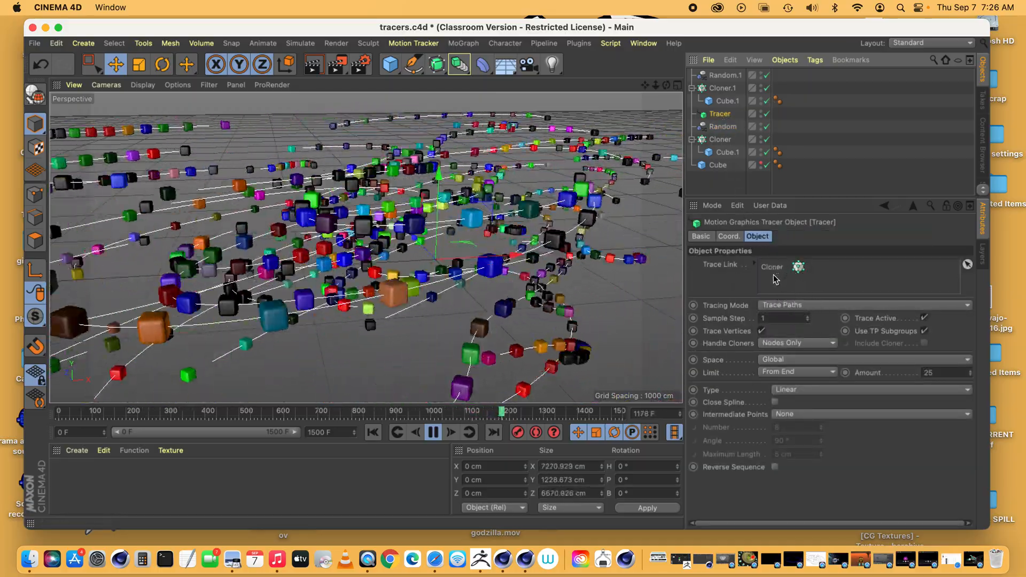
{"action": "left_click", "coordinate": [717, 141]}
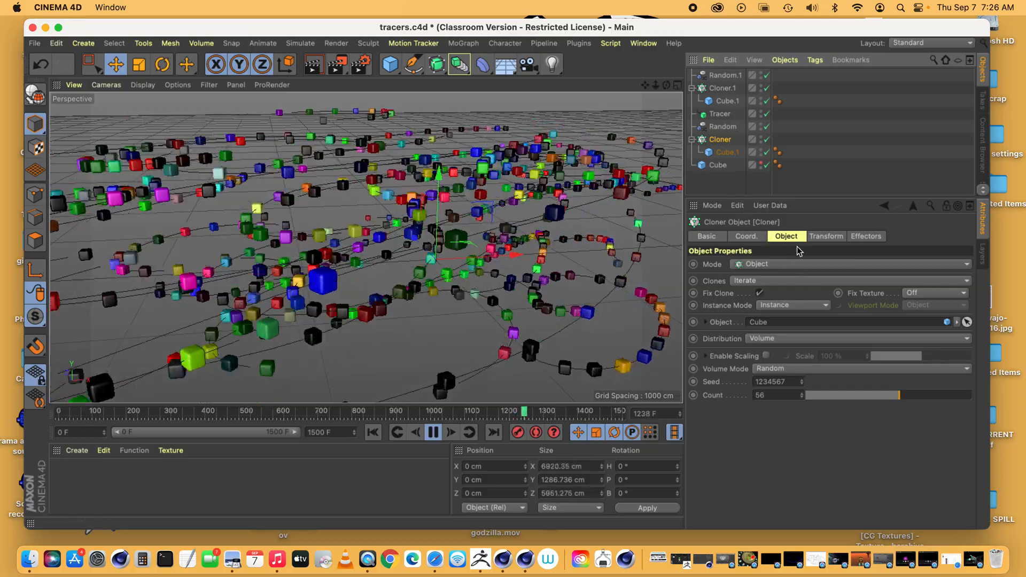
Review how the Tracer, Cloner.1 and Random.1 are set up to place the coloured cubes along the traced paths
{"action": "left_click", "coordinate": [720, 114]}
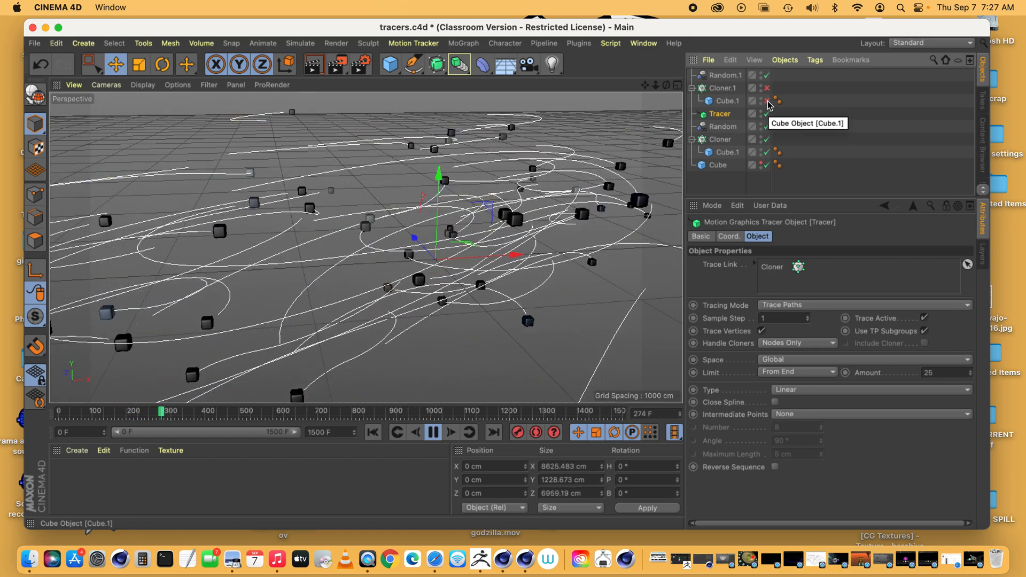
{"action": "left_click", "coordinate": [721, 88]}
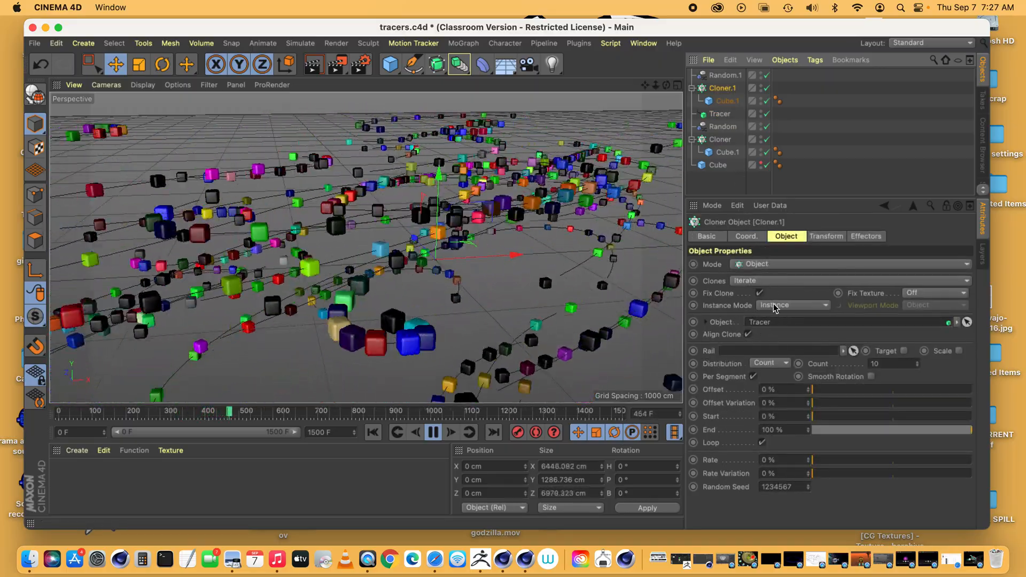
{"action": "left_click", "coordinate": [720, 75]}
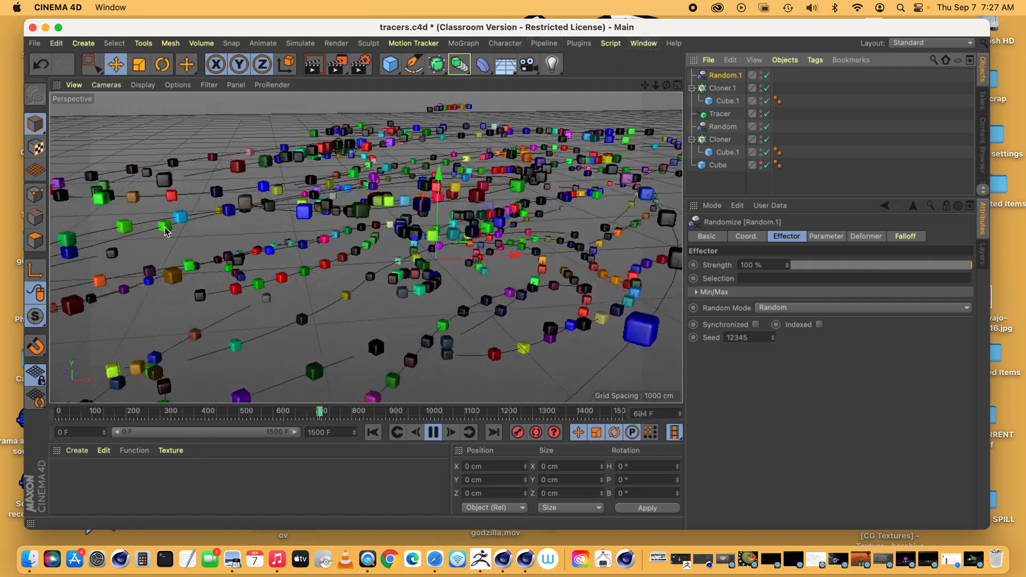
Open matrix mo copy.c4d from the MOTION GRAPHICS EXCERCIZES desktop folder in Finder and view its animation from another angle
{"action": "left_click_drag", "start_coordinate": [212, 30], "coordinate": [381, 28]}
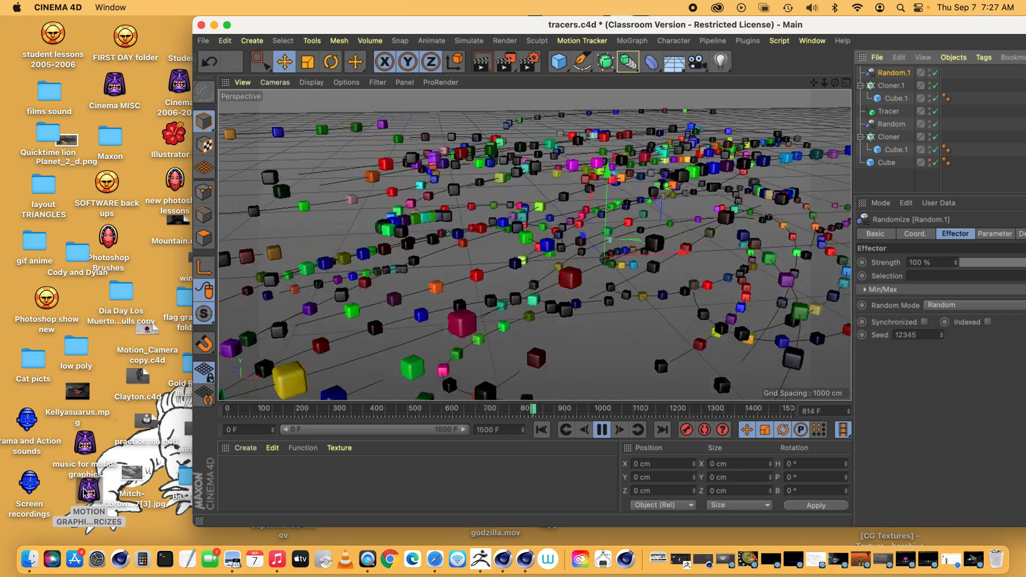
{"action": "double_click", "coordinate": [84, 491]}
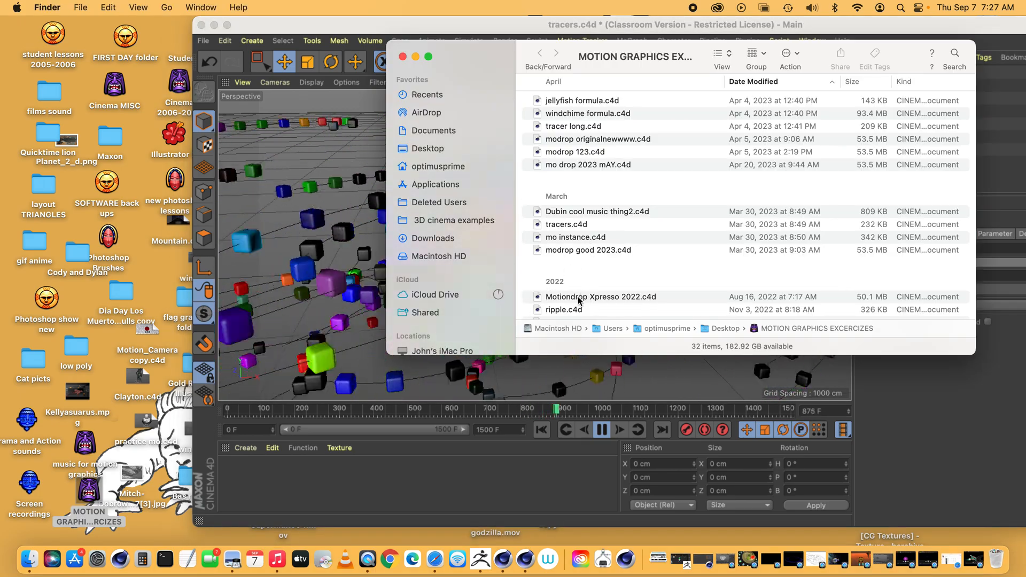
{"action": "scroll", "coordinate": [589, 212], "scroll_direction": "down", "scroll_amount": 8}
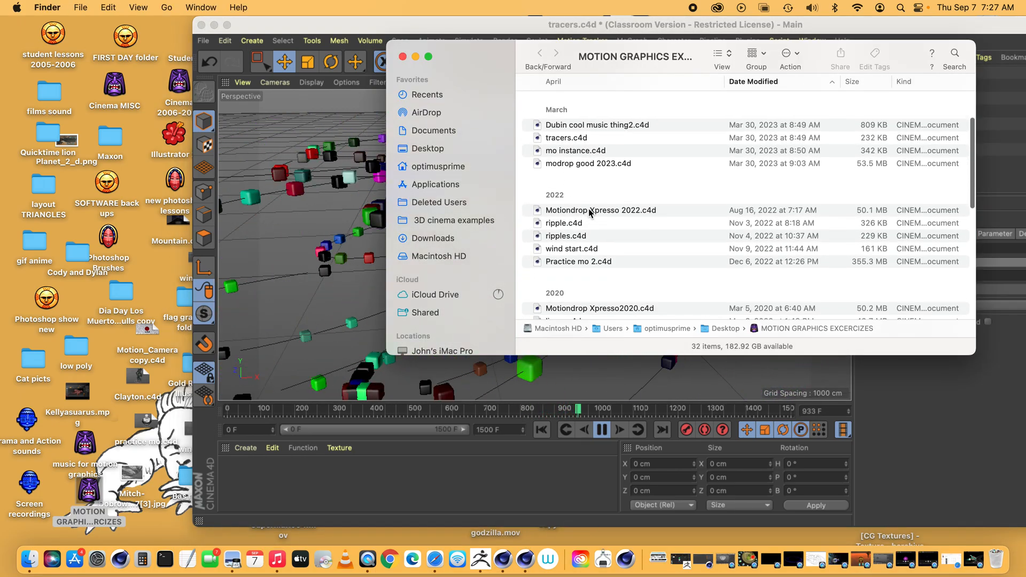
{"action": "scroll", "coordinate": [590, 212], "scroll_direction": "down", "scroll_amount": 5}
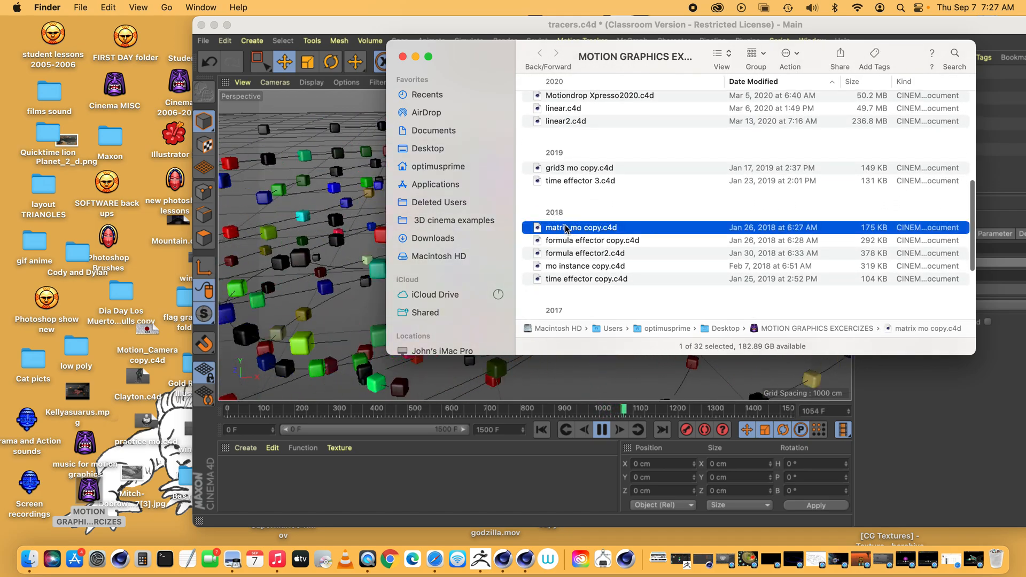
{"action": "left_click_drag", "start_coordinate": [487, 483], "coordinate": [503, 559]}
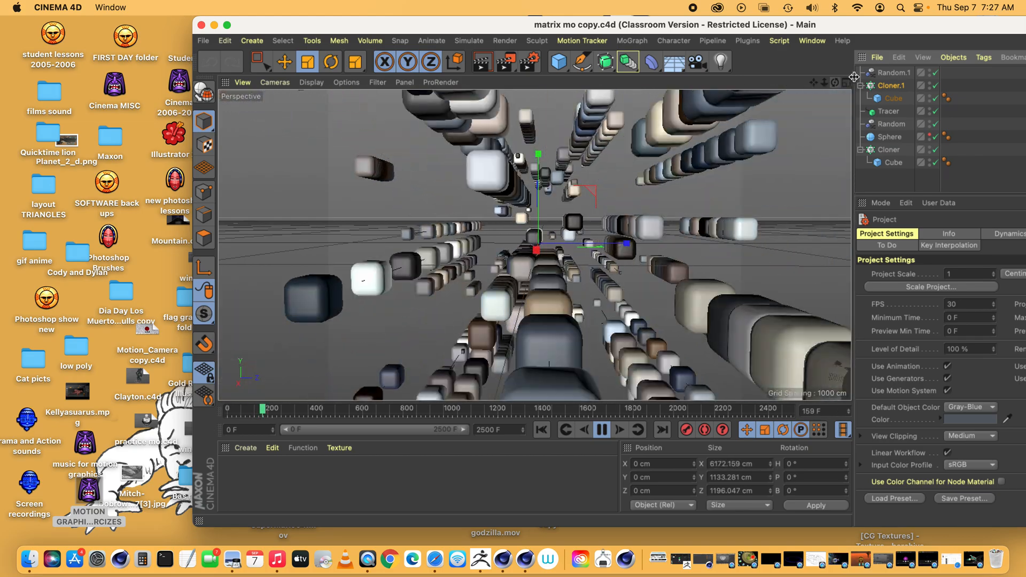
{"action": "left_click_drag", "start_coordinate": [834, 84], "coordinate": [756, 83]}
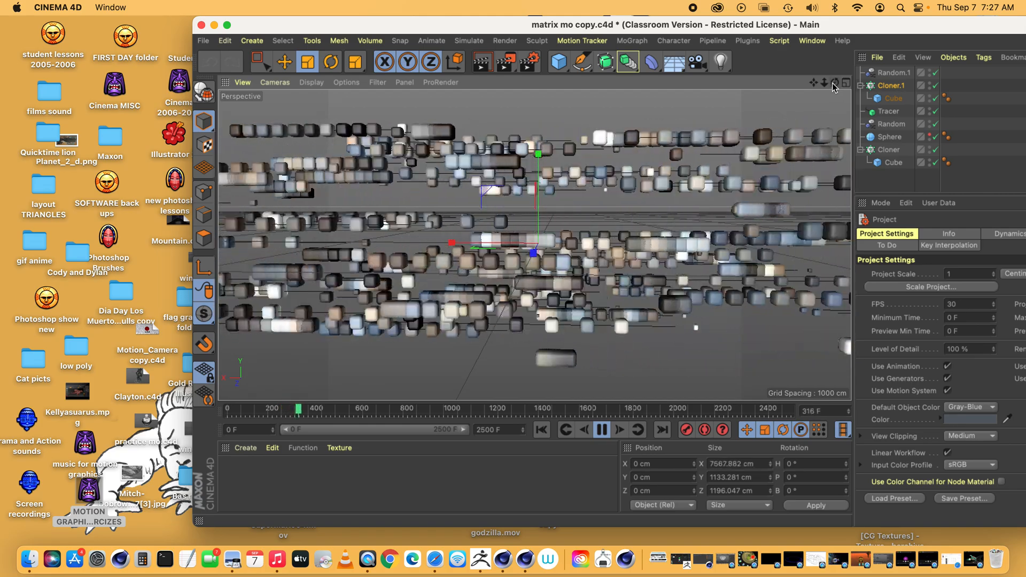
Switch to the Untitled 11 project and paste the copied filleted cube into it
{"action": "left_click", "coordinate": [812, 40]}
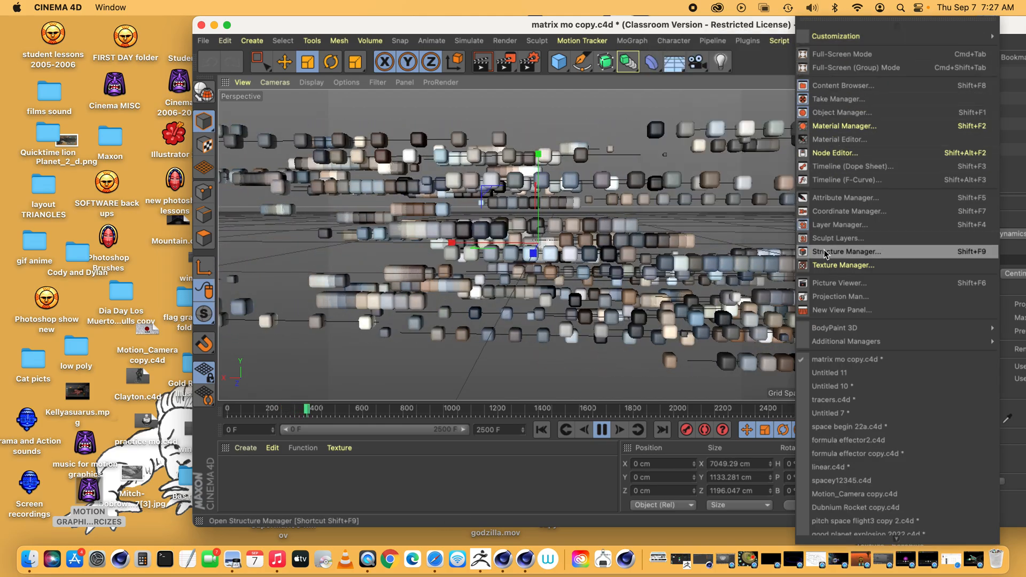
{"action": "left_click", "coordinate": [822, 376]}
{"action": "left_click_drag", "start_coordinate": [819, 23], "coordinate": [664, 26]}
{"action": "key", "text": "super+v"}
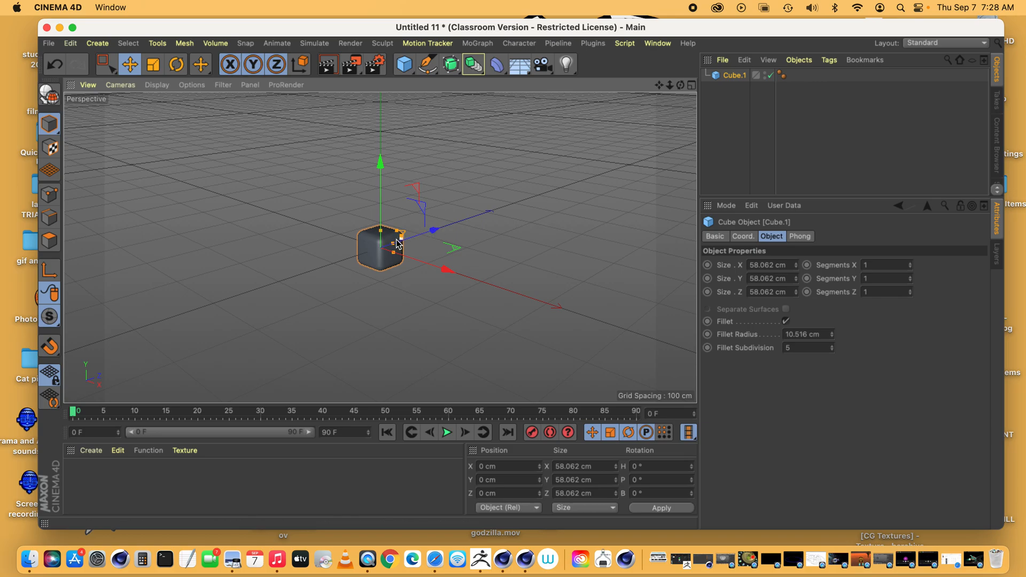
Add a MoGraph Cloner and make Cube.1 its child
{"action": "left_click", "coordinate": [482, 47]}
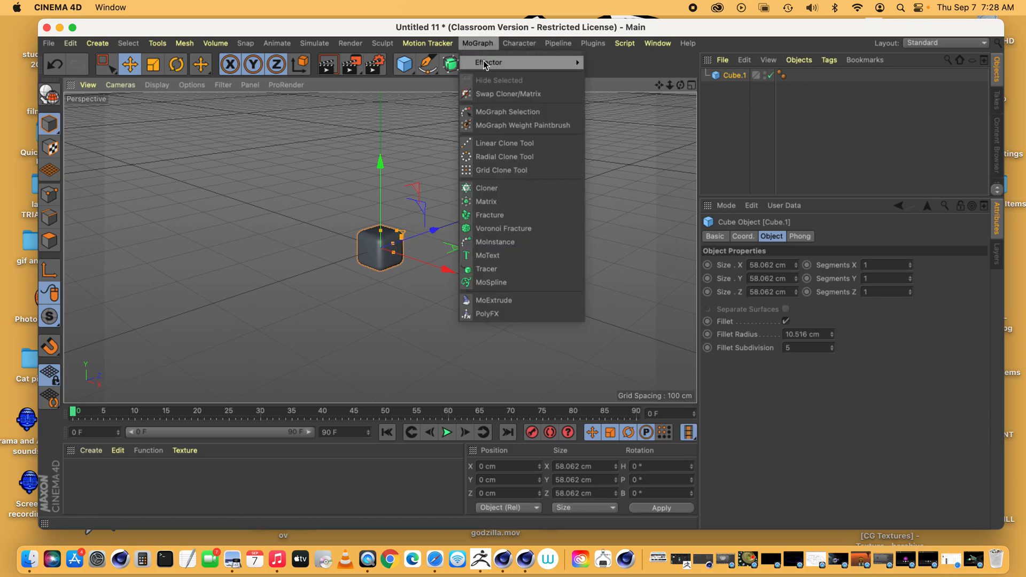
{"action": "left_click", "coordinate": [497, 193]}
{"action": "left_click", "coordinate": [733, 90]}
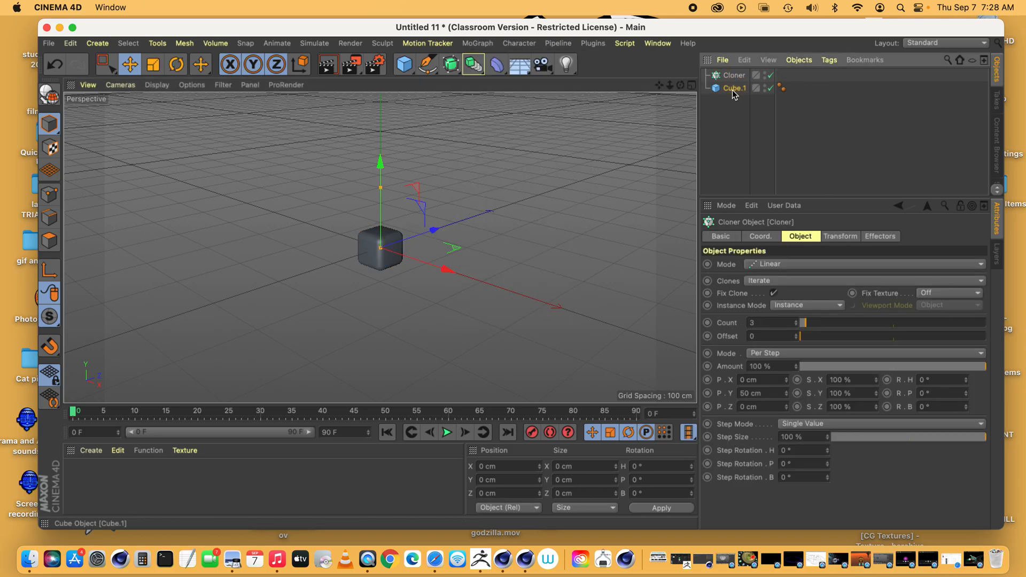
{"action": "left_click_drag", "start_coordinate": [736, 80], "coordinate": [735, 79]}
Set the Cloner's mode to Object
{"action": "left_click", "coordinate": [732, 76]}
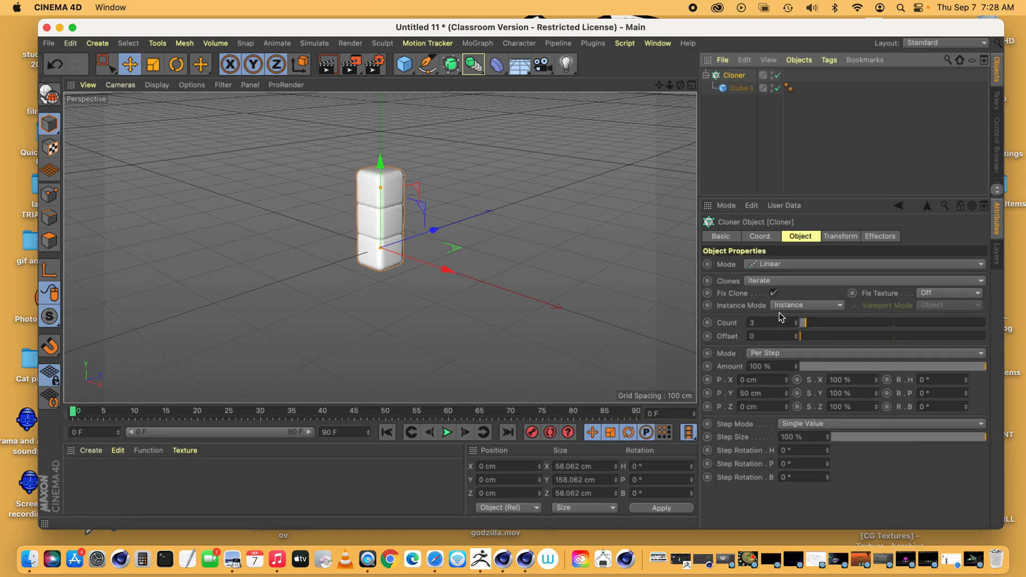
{"action": "left_click", "coordinate": [786, 265]}
{"action": "left_click", "coordinate": [782, 279]}
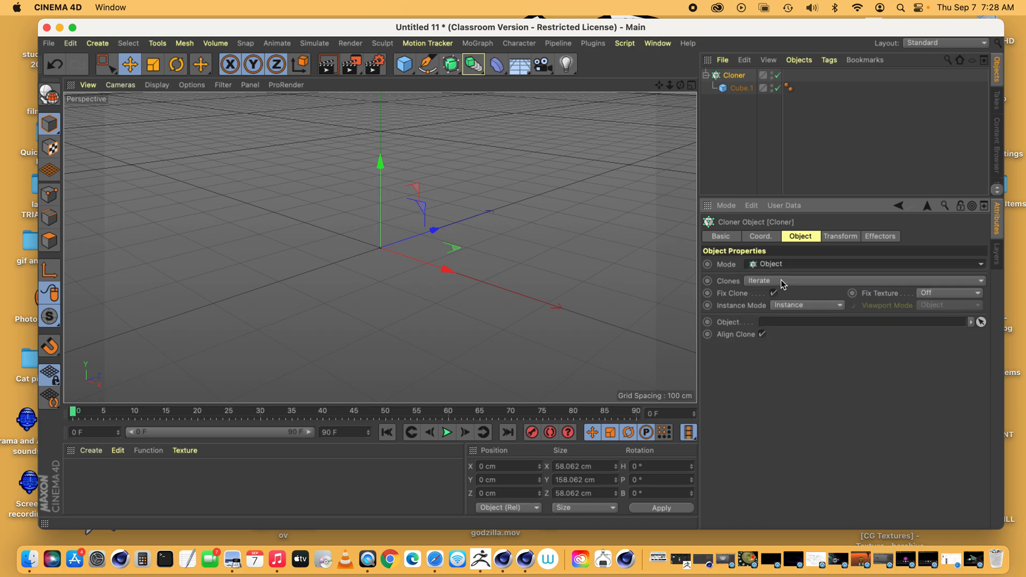
Add a new cube and enlarge it to a box of about 846 x 398 x 579 cm
{"action": "left_click", "coordinate": [403, 66]}
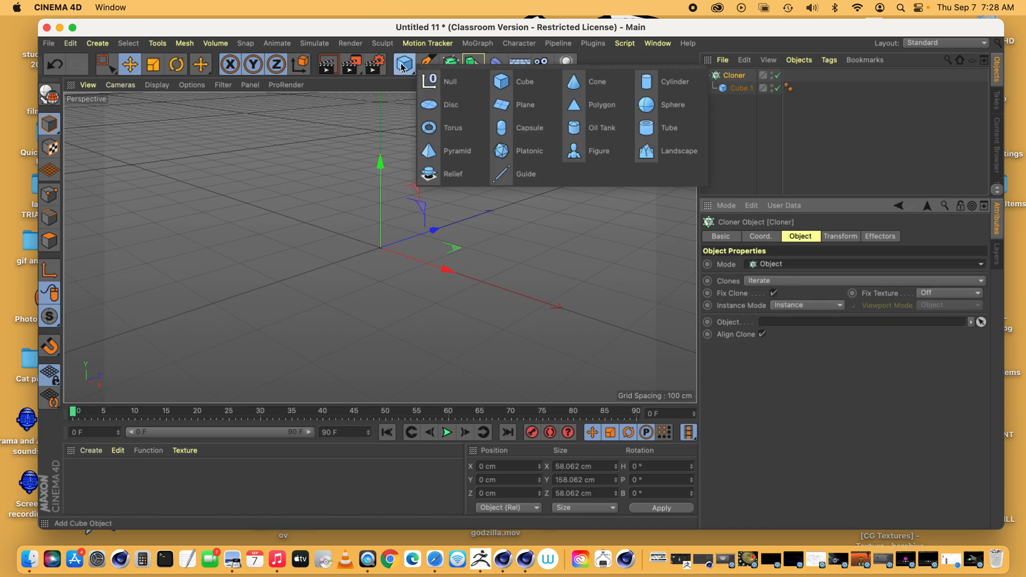
{"action": "left_click", "coordinate": [525, 82]}
{"action": "left_click_drag", "start_coordinate": [426, 264], "coordinate": [552, 290]}
{"action": "left_click_drag", "start_coordinate": [418, 238], "coordinate": [486, 222]}
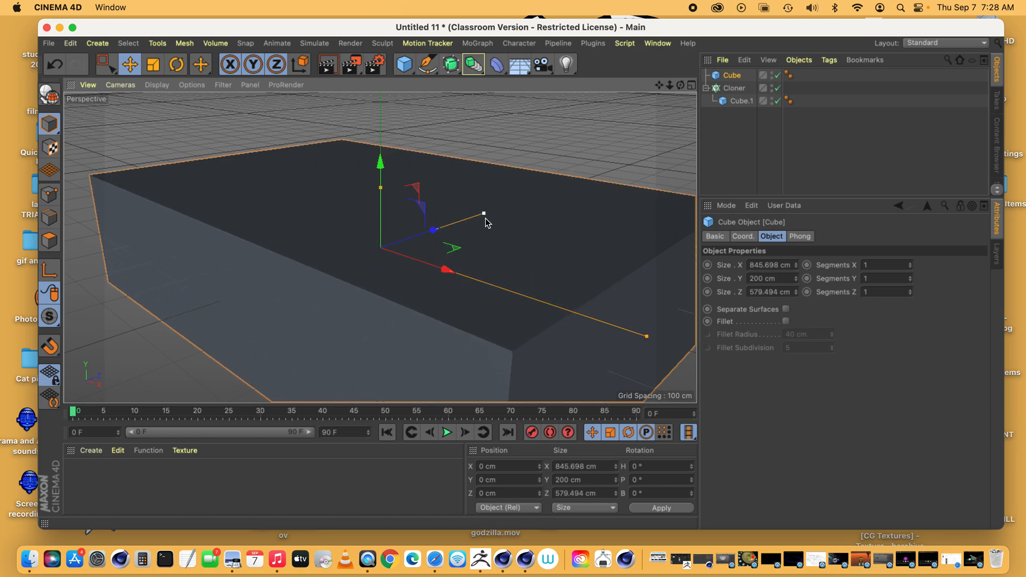
{"action": "left_click_drag", "start_coordinate": [380, 188], "coordinate": [380, 103]}
{"action": "left_click_drag", "start_coordinate": [681, 85], "coordinate": [664, 104]}
{"action": "scroll", "coordinate": [380, 248], "scroll_direction": "up", "scroll_amount": 5}
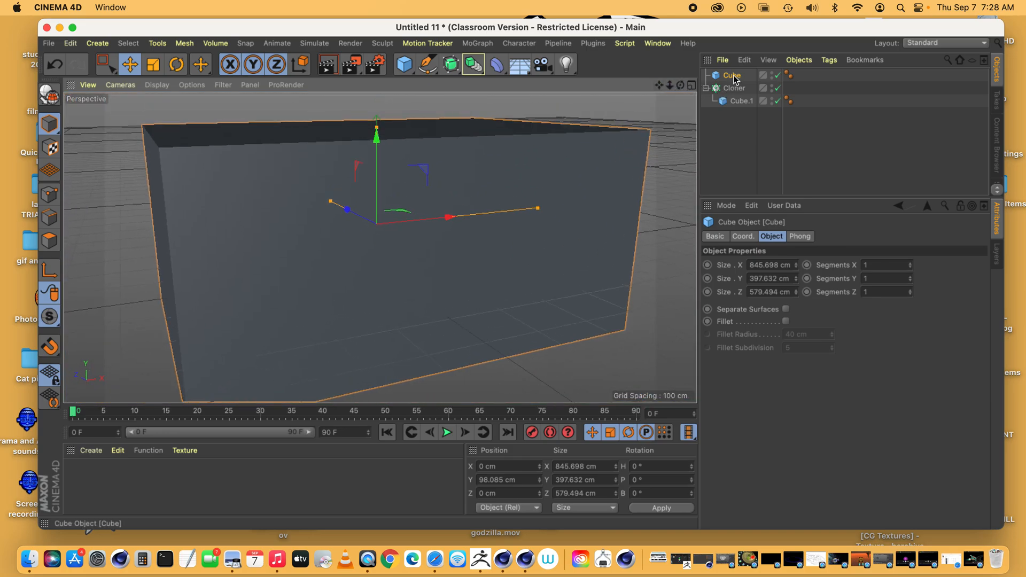
Assign the large Cube as the Cloner's target object
{"action": "left_click", "coordinate": [734, 88]}
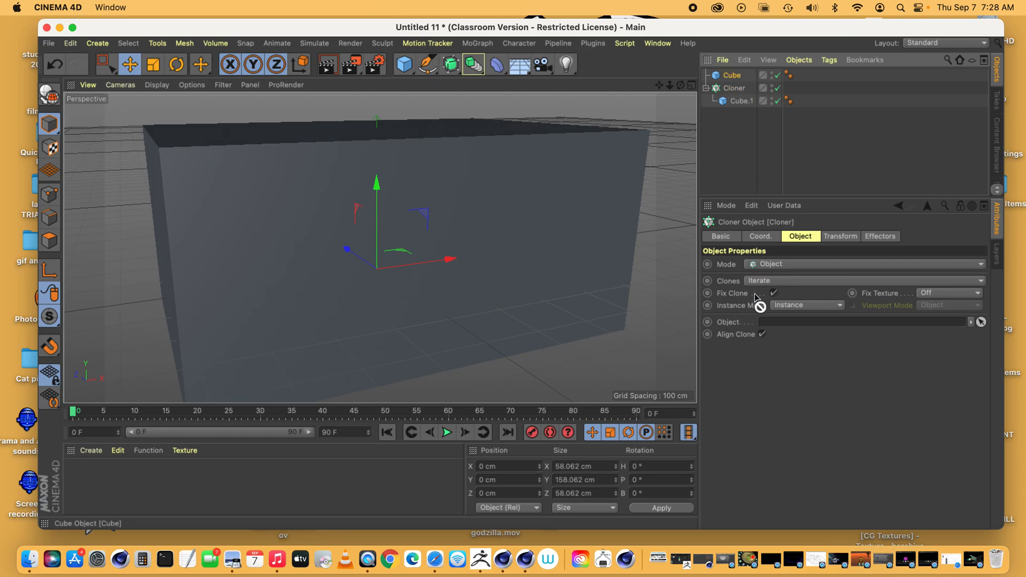
{"action": "left_click_drag", "start_coordinate": [754, 295], "coordinate": [776, 322]}
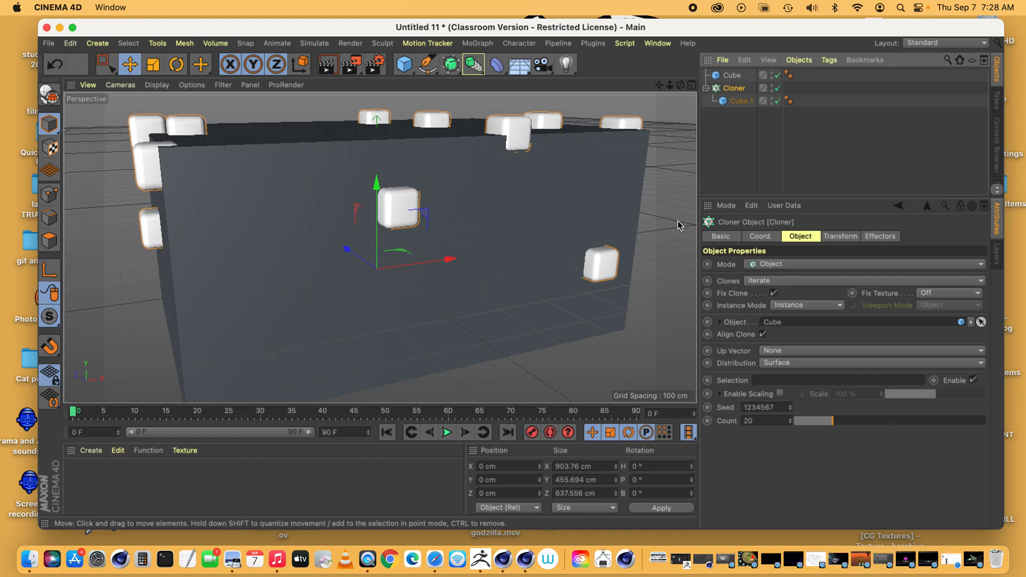
Shift the Cloner to about -11 cm on X and raise the large target Cube to about 92 cm on Y
{"action": "left_click_drag", "start_coordinate": [407, 265], "coordinate": [409, 266]}
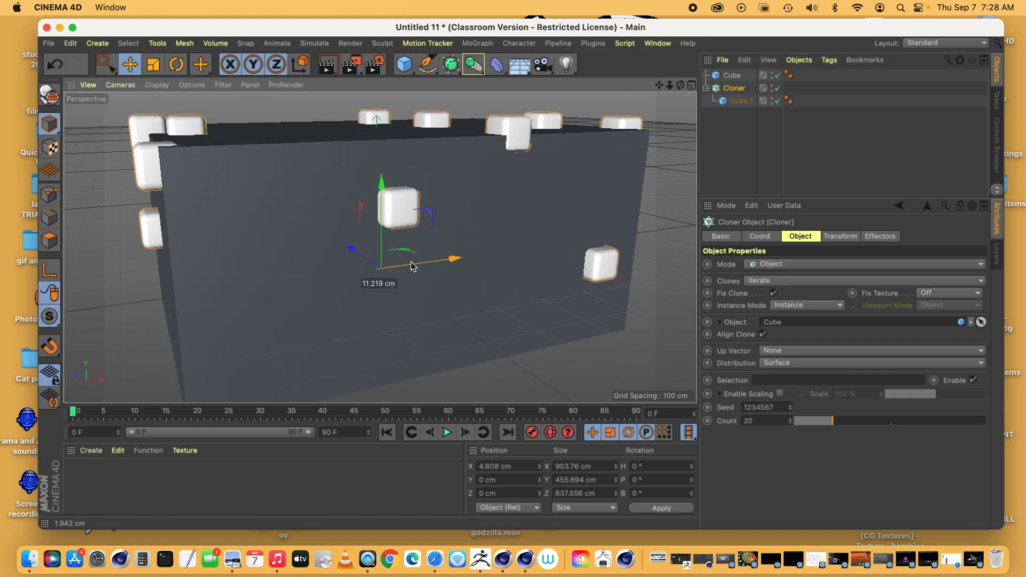
{"action": "left_click_drag", "start_coordinate": [418, 304], "coordinate": [407, 305]}
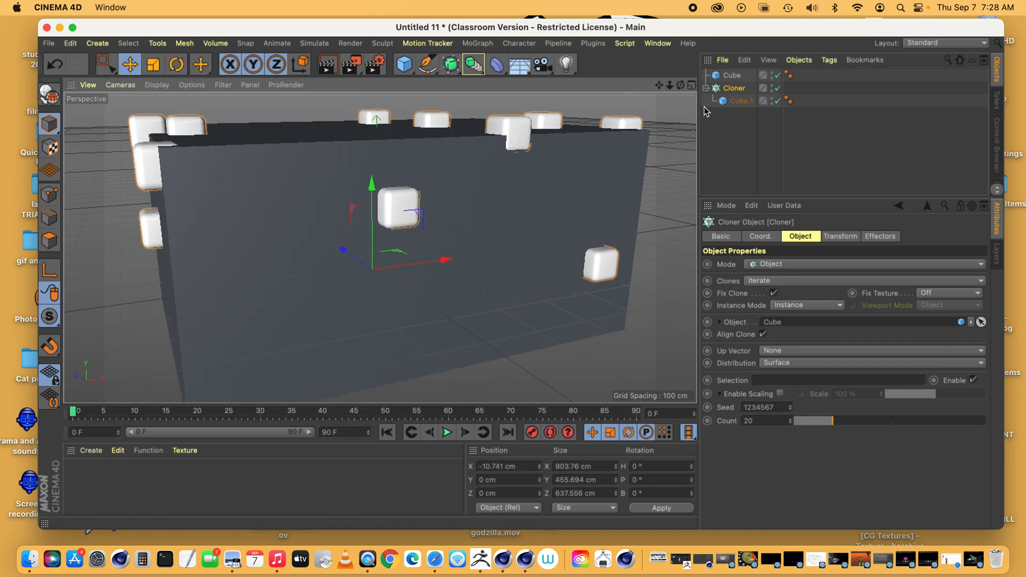
{"action": "left_click", "coordinate": [735, 76]}
{"action": "left_click_drag", "start_coordinate": [385, 266], "coordinate": [381, 183]}
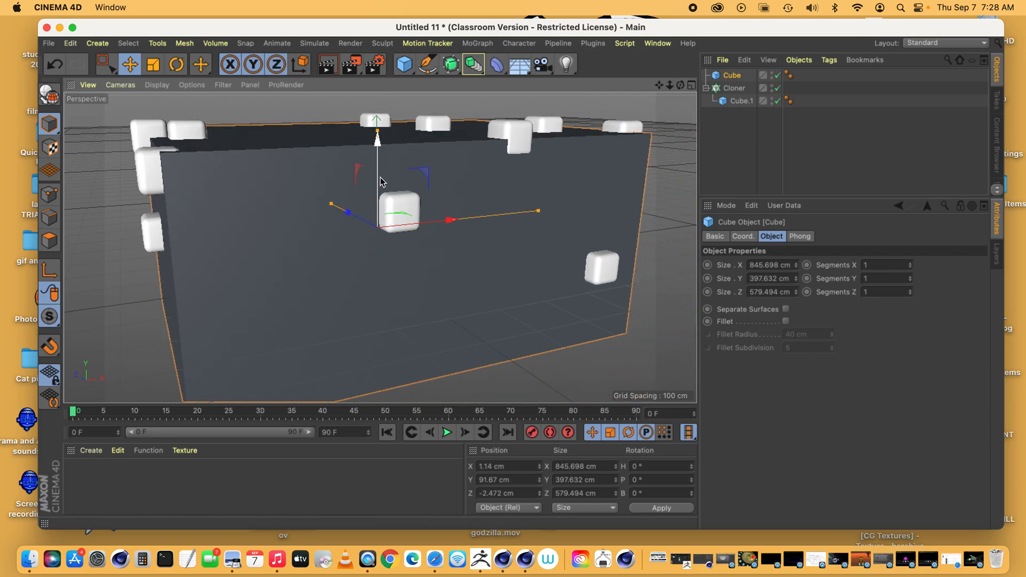
Resize the large target Cube to about 1964 x 495 x 1286 cm
{"action": "left_click_drag", "start_coordinate": [376, 127], "coordinate": [377, 94]}
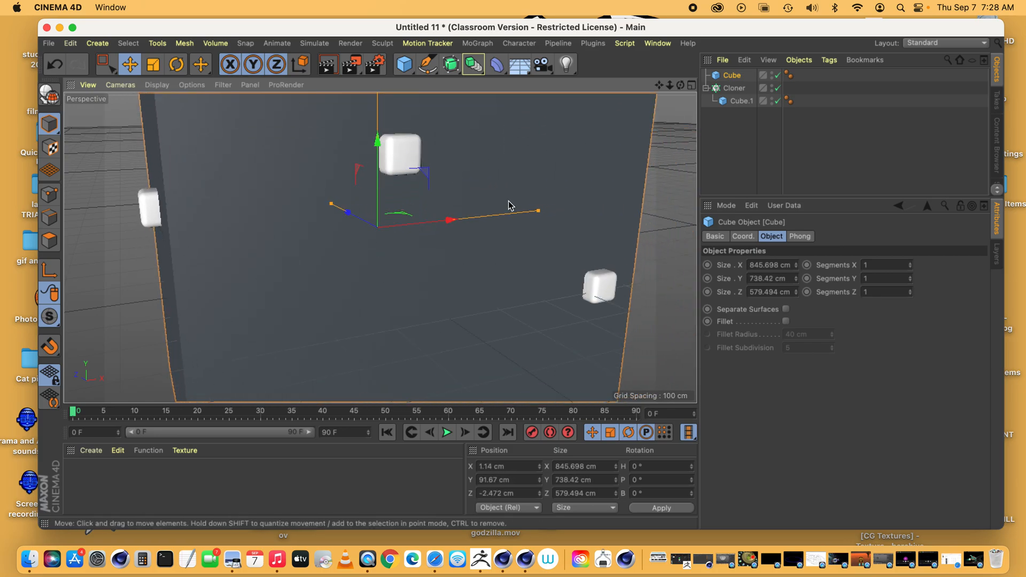
{"action": "left_click_drag", "start_coordinate": [537, 212], "coordinate": [657, 209]}
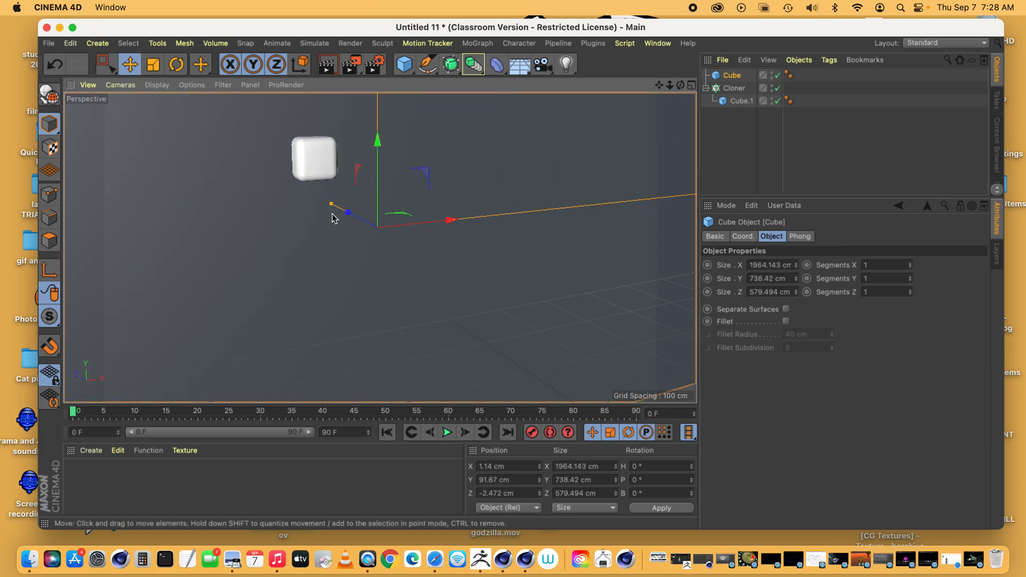
{"action": "left_click_drag", "start_coordinate": [331, 208], "coordinate": [287, 205]}
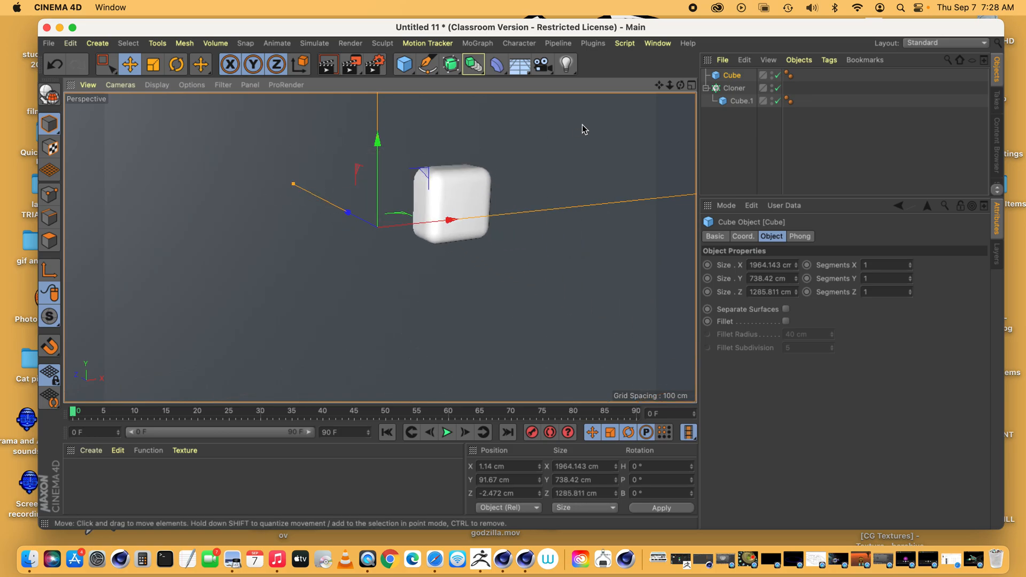
{"action": "left_click_drag", "start_coordinate": [669, 85], "coordinate": [381, 184]}
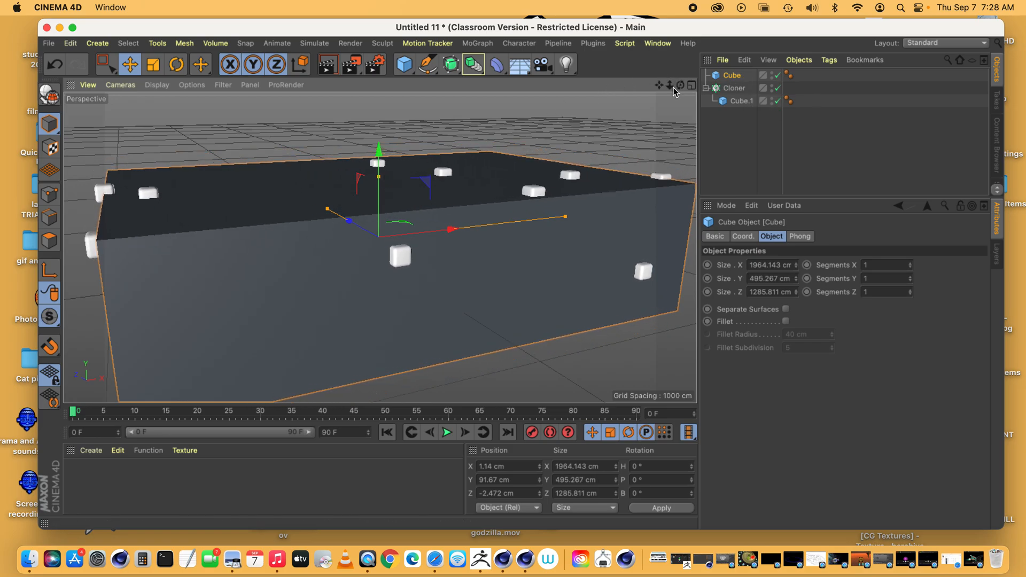
Hide the large target Cube in the viewport while leaving the clones on its surface visible
{"action": "scroll", "coordinate": [380, 247], "scroll_direction": "up", "scroll_amount": 10}
{"action": "scroll", "coordinate": [380, 247], "scroll_direction": "down", "scroll_amount": 5}
{"action": "scroll", "coordinate": [379, 247], "scroll_direction": "up", "scroll_amount": 5}
{"action": "scroll", "coordinate": [380, 247], "scroll_direction": "down", "scroll_amount": 1}
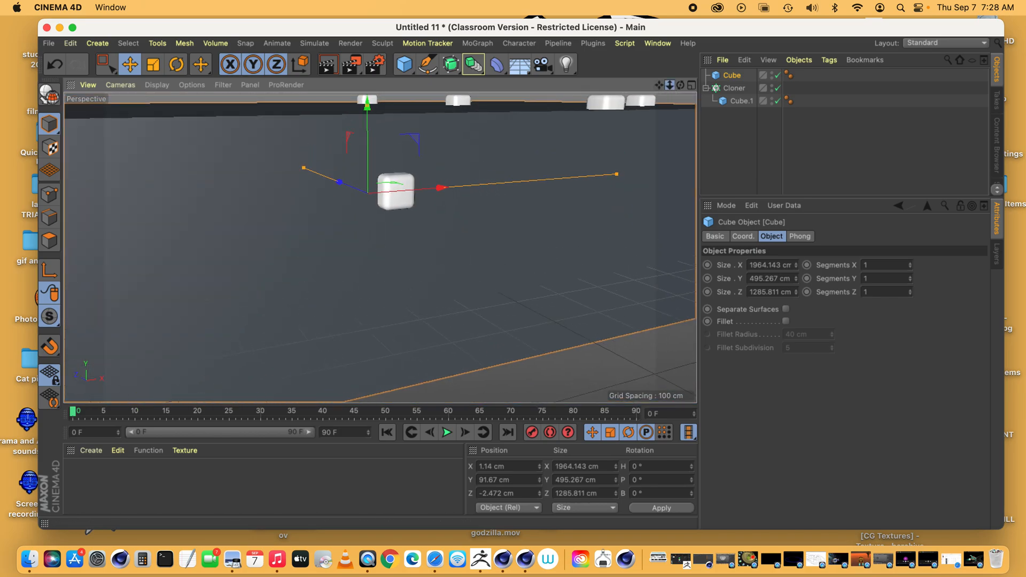
{"action": "scroll", "coordinate": [380, 247], "scroll_direction": "down", "scroll_amount": 3}
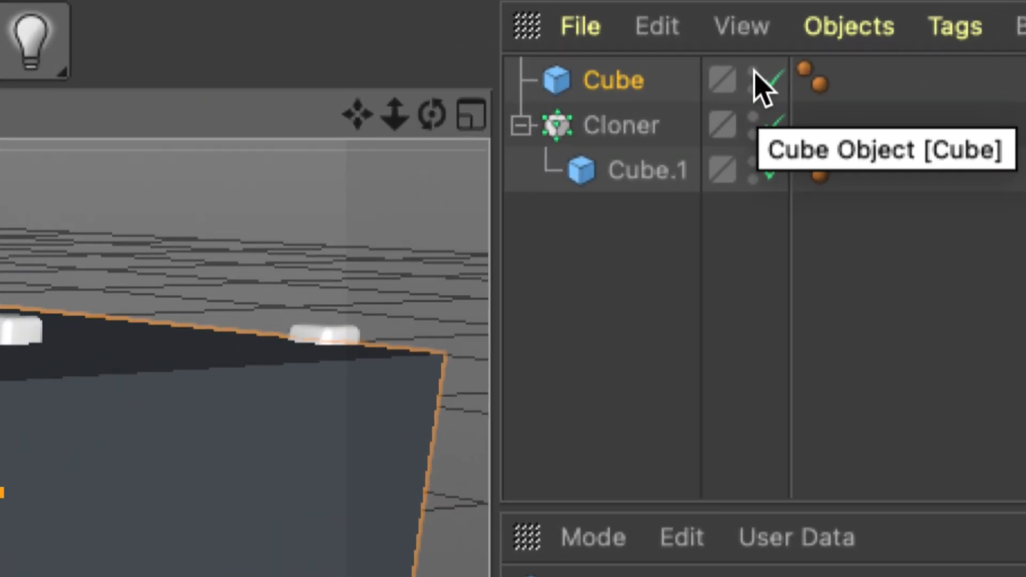
{"action": "left_click", "coordinate": [753, 72]}
{"action": "left_click", "coordinate": [752, 72]}
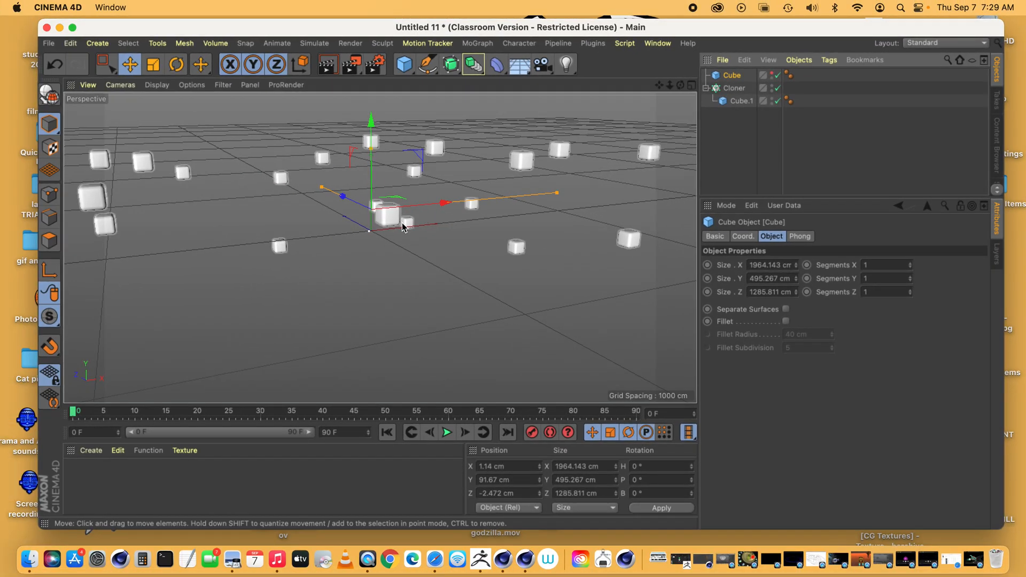
Raise the Cloner's clone count to 56
{"action": "left_click", "coordinate": [734, 89]}
{"action": "left_click_drag", "start_coordinate": [807, 416], "coordinate": [915, 432]}
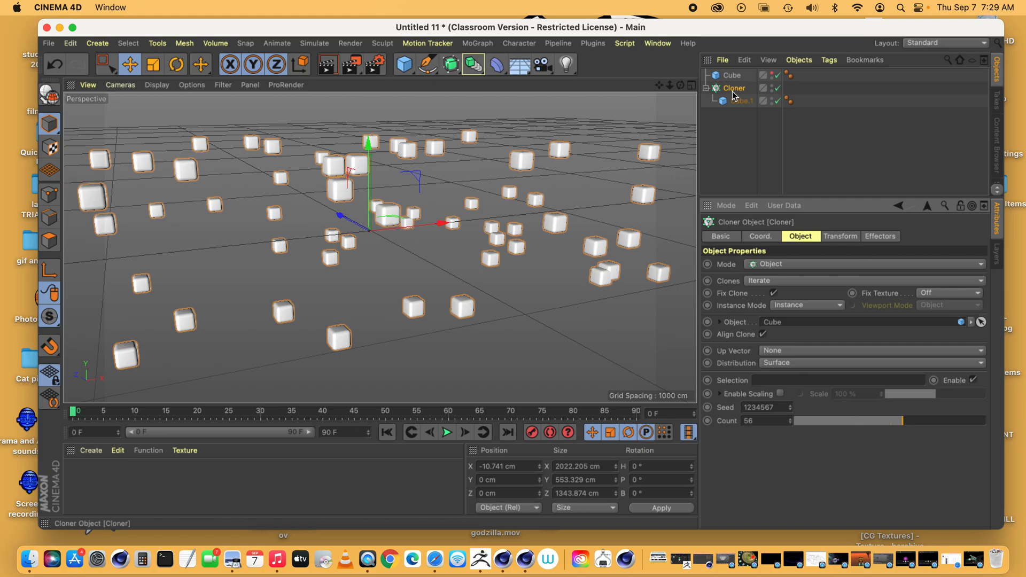
Add a Random effector to the Cloner and check the Cloner's list of effectors
{"action": "left_click", "coordinate": [473, 47]}
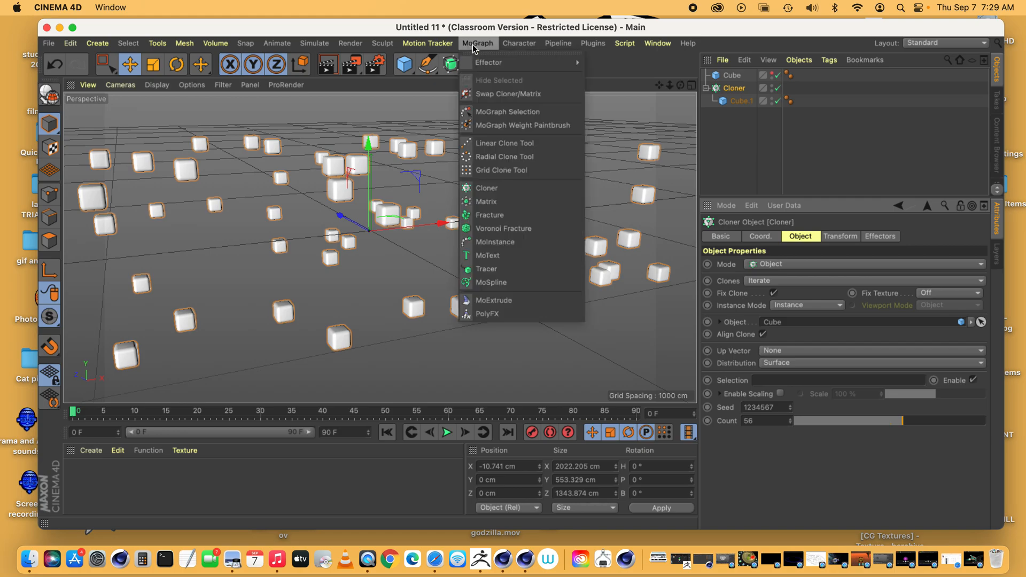
{"action": "mouse_move", "coordinate": [475, 61]}
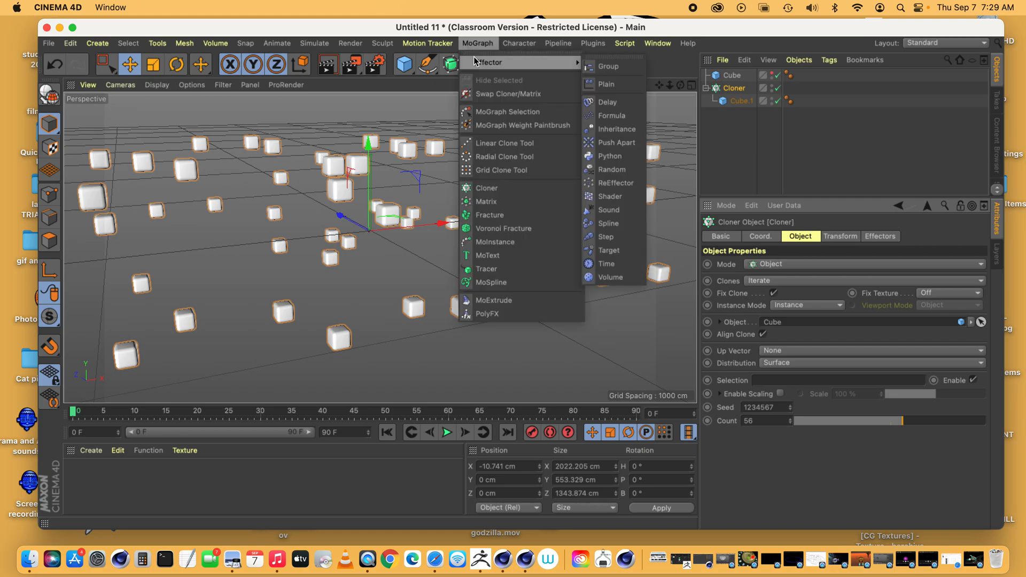
{"action": "left_click", "coordinate": [612, 169]}
{"action": "left_click", "coordinate": [736, 101]}
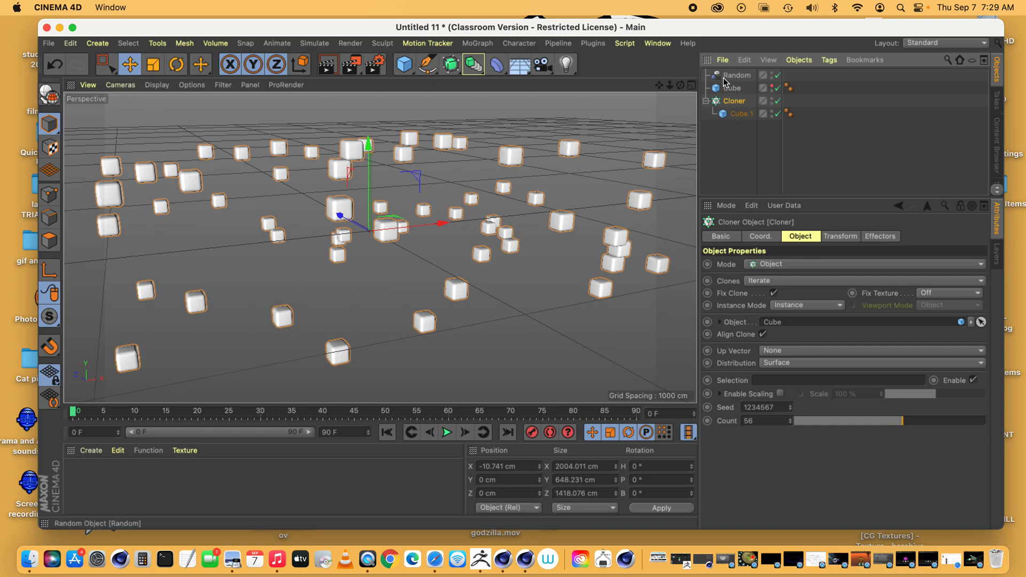
{"action": "left_click", "coordinate": [882, 237]}
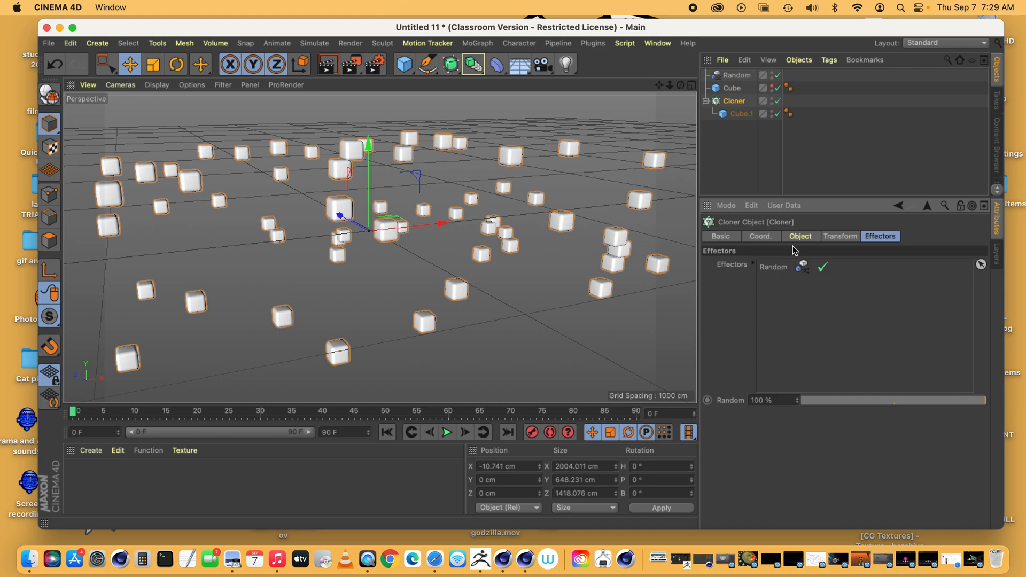
Set the Random effector's random mode to Noise, enlarging the attribute area to show its settings
{"action": "left_click", "coordinate": [733, 76]}
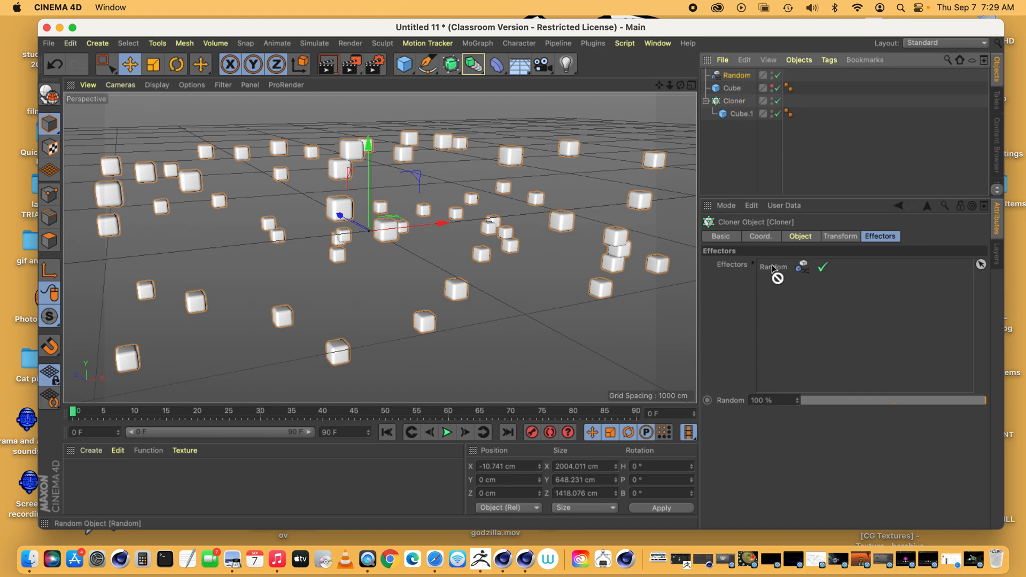
{"action": "left_click", "coordinate": [735, 75]}
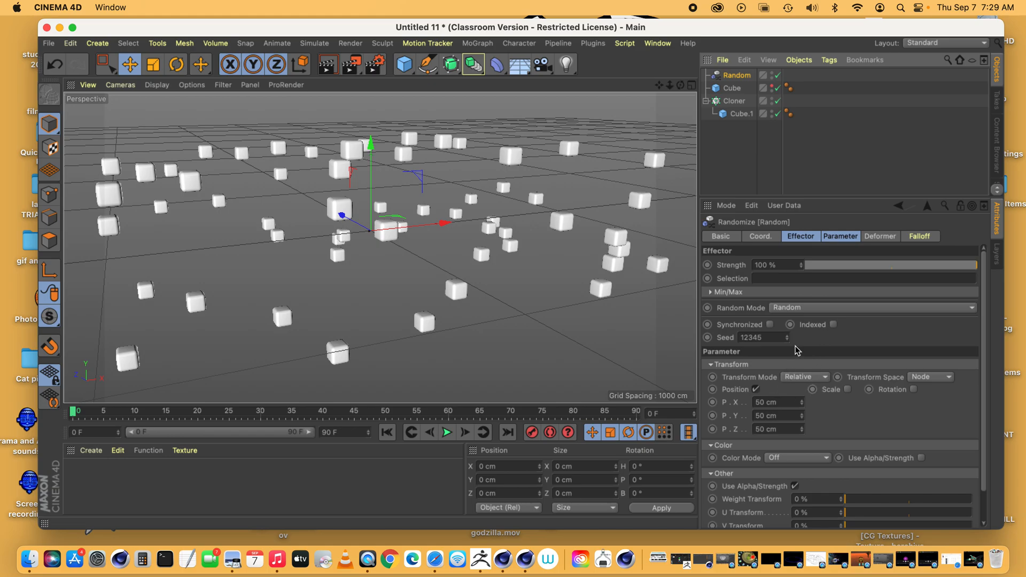
{"action": "left_click_drag", "start_coordinate": [838, 197], "coordinate": [831, 155]}
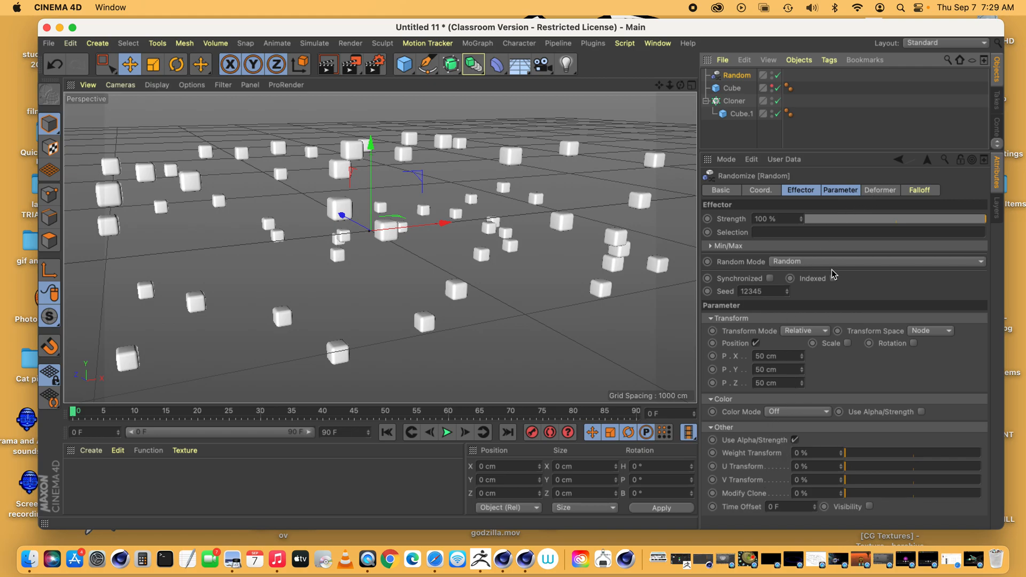
{"action": "left_click", "coordinate": [807, 191]}
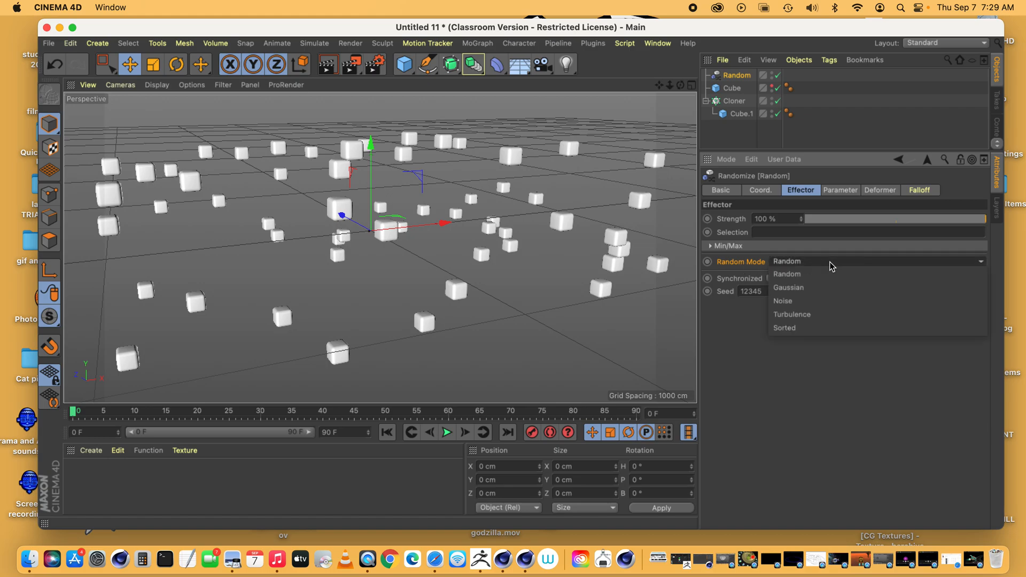
{"action": "left_click", "coordinate": [831, 302]}
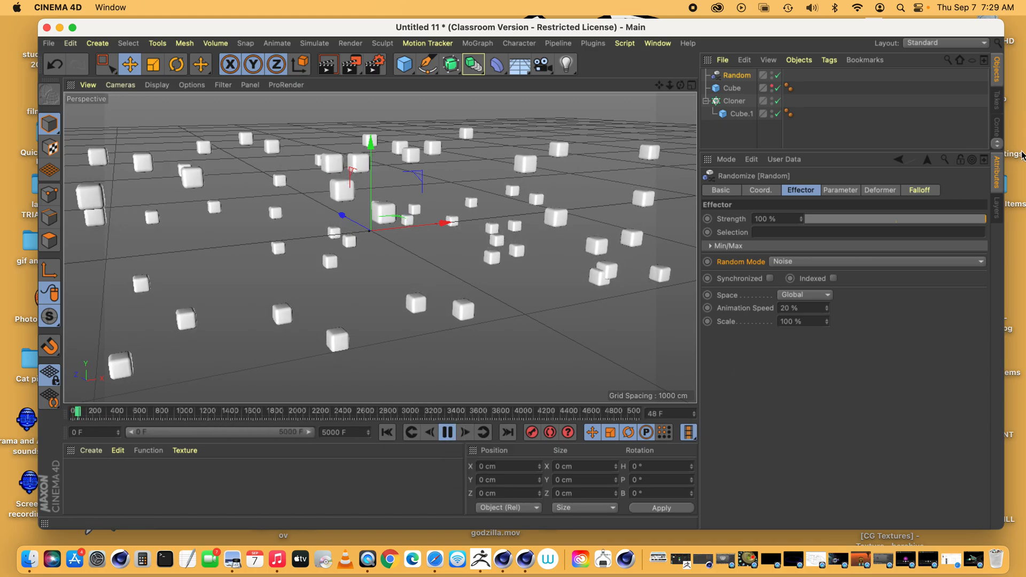
Set the Random effector's position offsets to X 5000 cm, Y 0 cm and Z 0 cm, and replay the animation from the start
{"action": "left_click", "coordinate": [839, 190]}
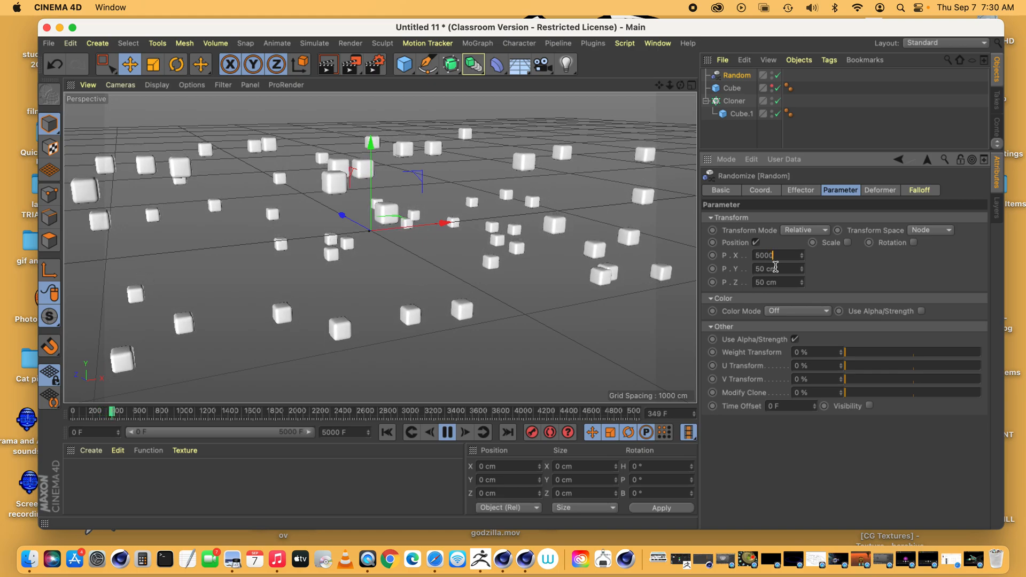
{"action": "key", "text": "Return"}
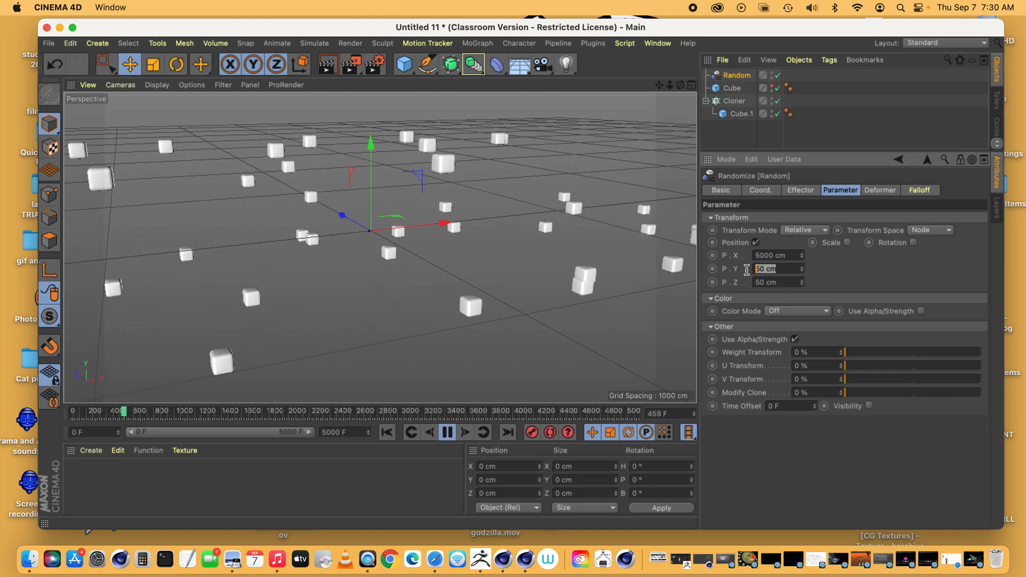
{"action": "type", "text": "0"}
{"action": "key", "text": "Return"}
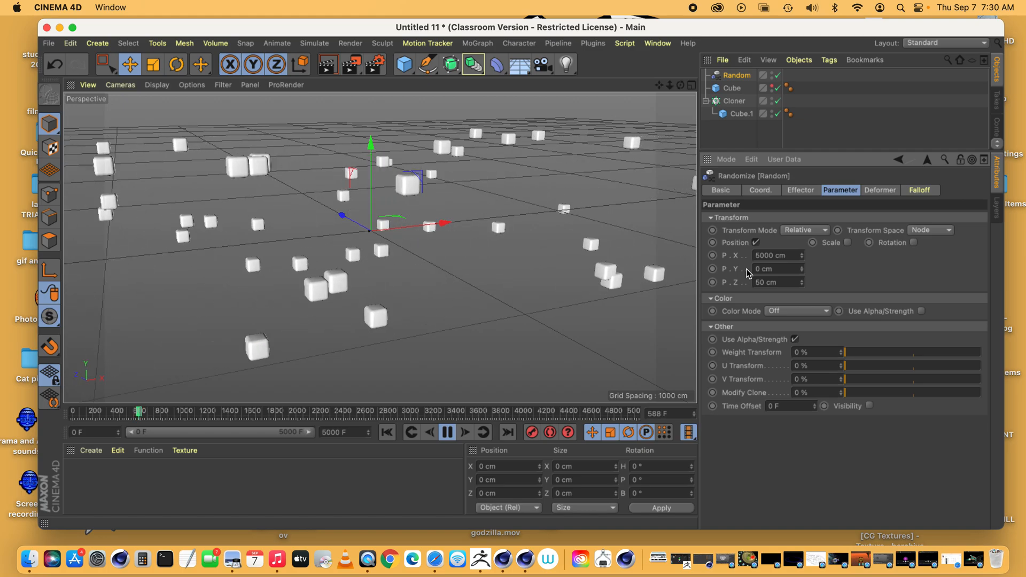
{"action": "double_click", "coordinate": [756, 283]}
{"action": "type", "text": "0"}
{"action": "key", "text": "Return"}
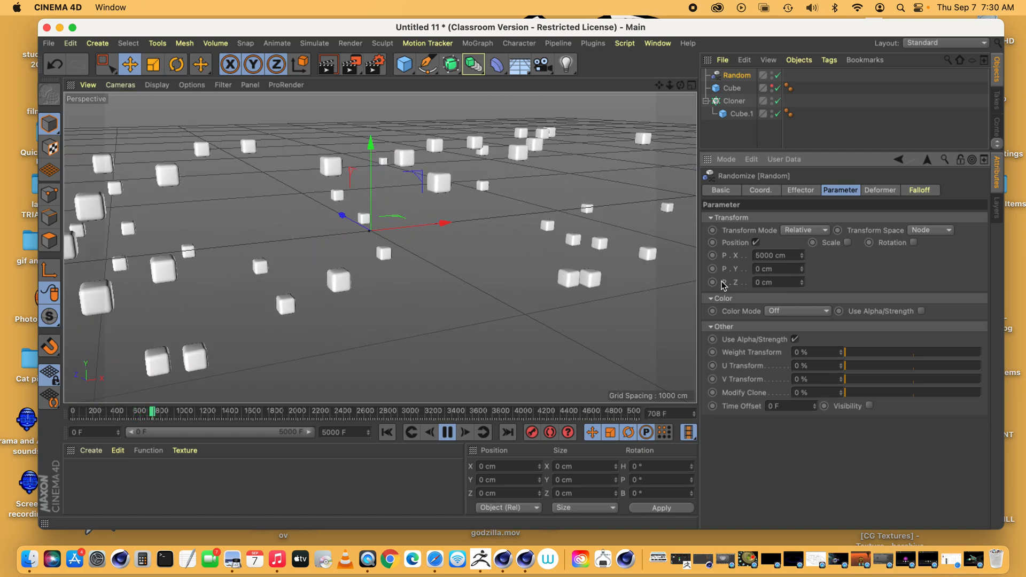
{"action": "left_click", "coordinate": [387, 433]}
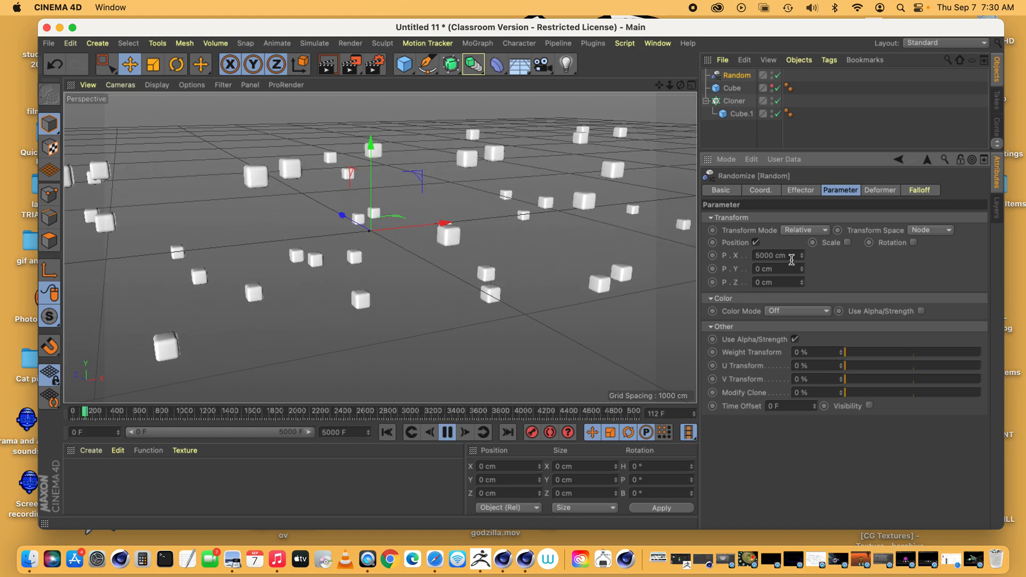
Set the Random effector's position offsets to 500 cm on Y and 5000 cm on Z
{"action": "left_click_drag", "start_coordinate": [788, 271], "coordinate": [738, 272]}
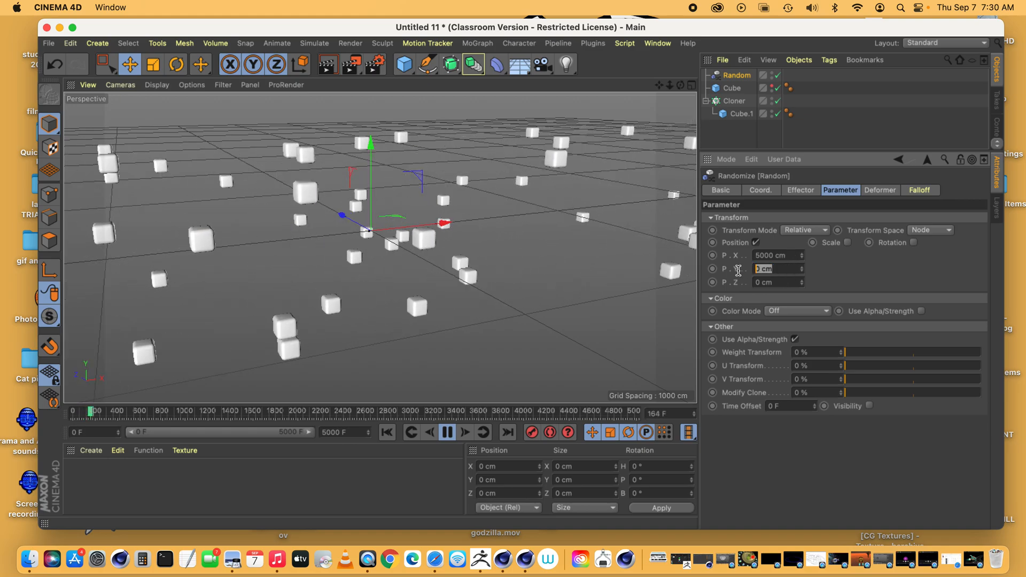
{"action": "type", "text": "500"}
{"action": "left_click_drag", "start_coordinate": [788, 283], "coordinate": [719, 286]}
{"action": "type", "text": "500"}
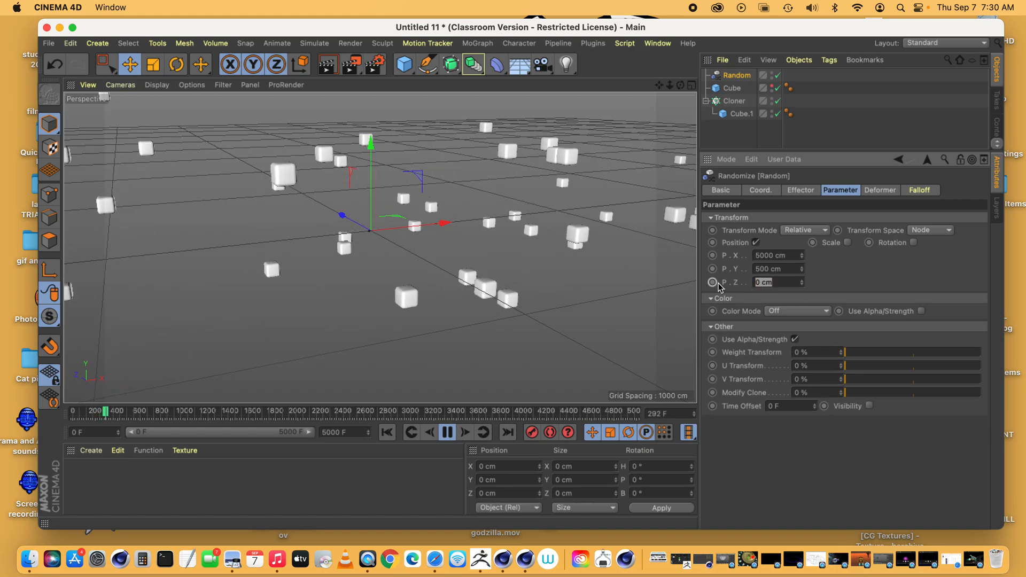
{"action": "type", "text": "00"}
{"action": "key", "text": "Return"}
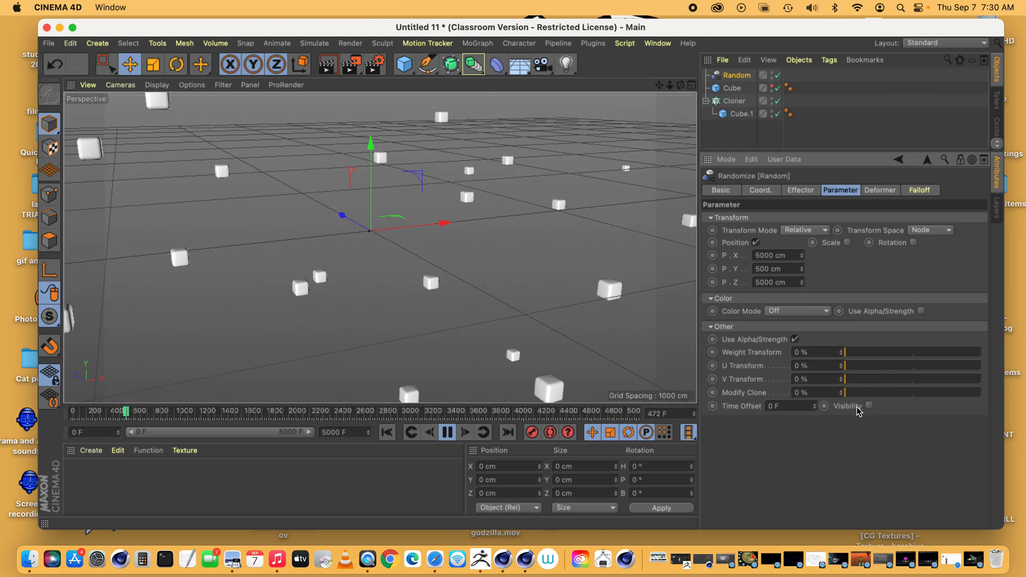
Set the Random effector's color mode to Effector Color and try the Add and Subtract blending modes before choosing Divide
{"action": "left_click", "coordinate": [815, 311]}
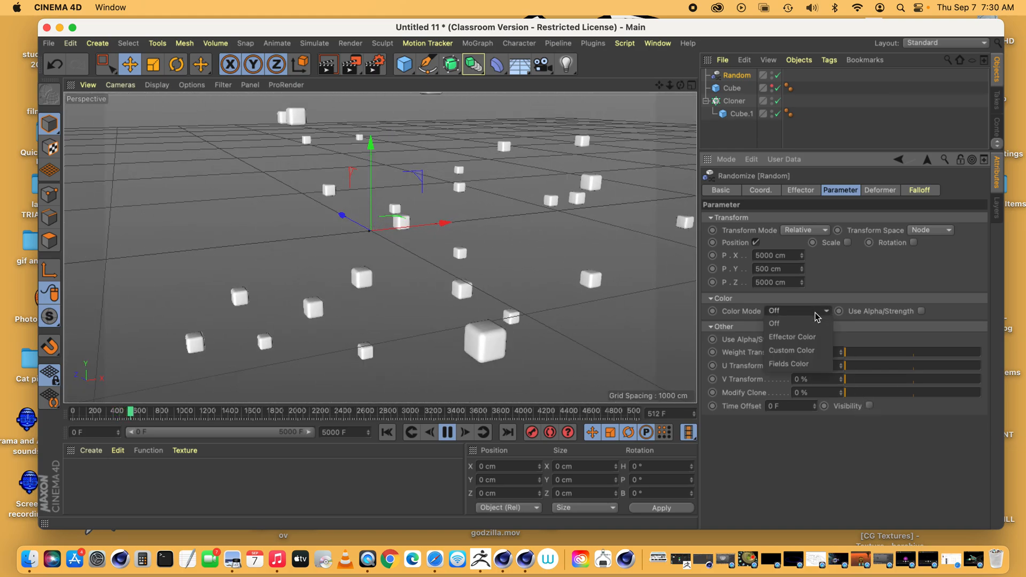
{"action": "left_click", "coordinate": [805, 341]}
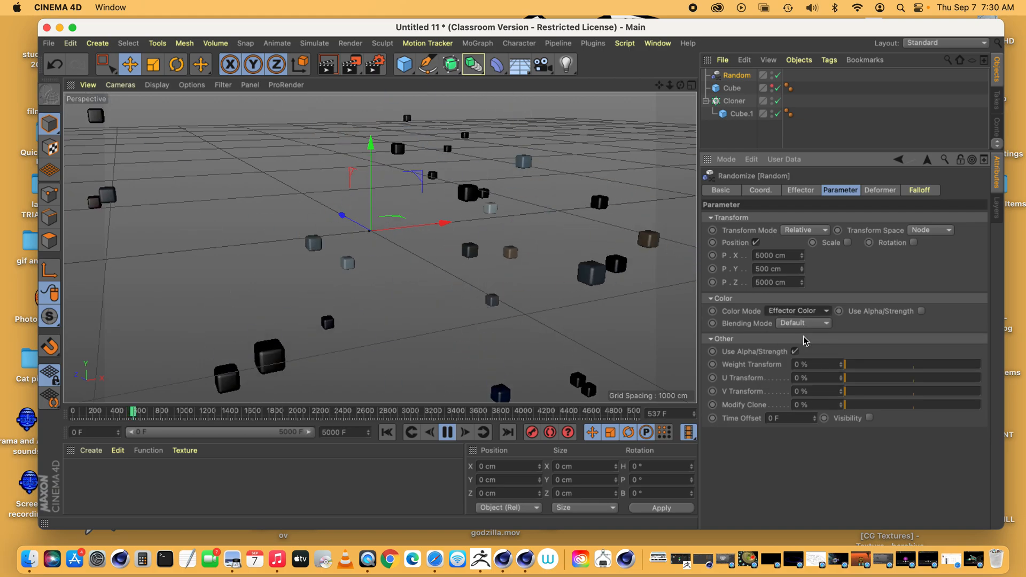
{"action": "left_click", "coordinate": [803, 323]}
{"action": "left_click", "coordinate": [801, 350]}
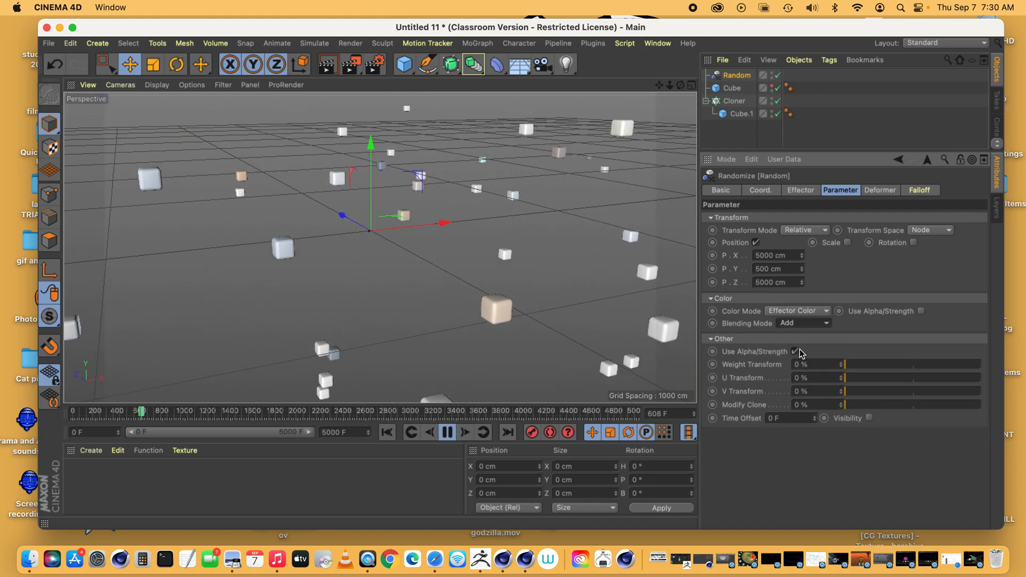
{"action": "left_click", "coordinate": [807, 324]}
{"action": "left_click", "coordinate": [804, 362]}
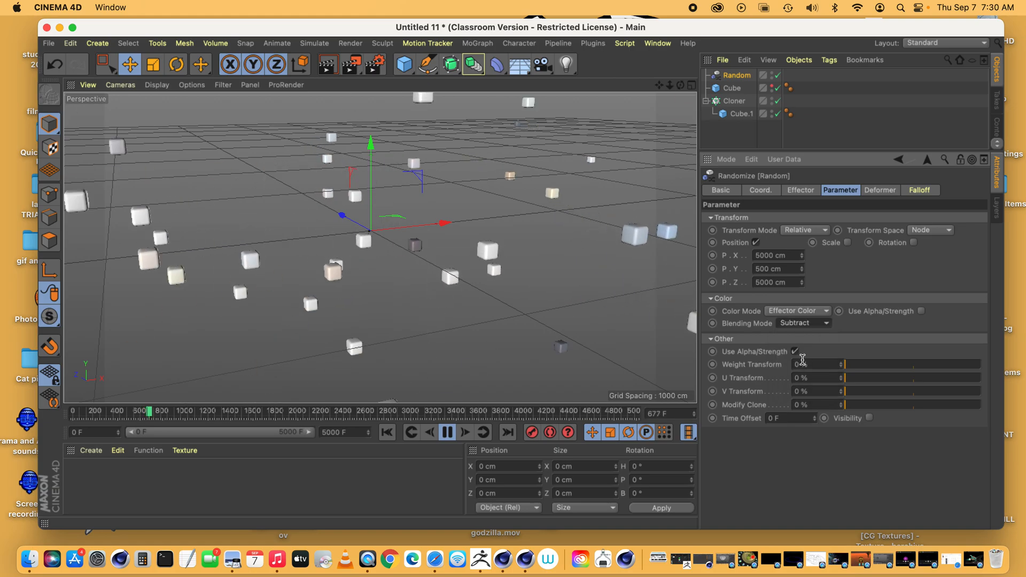
{"action": "left_click", "coordinate": [803, 323]}
{"action": "left_click", "coordinate": [796, 389]}
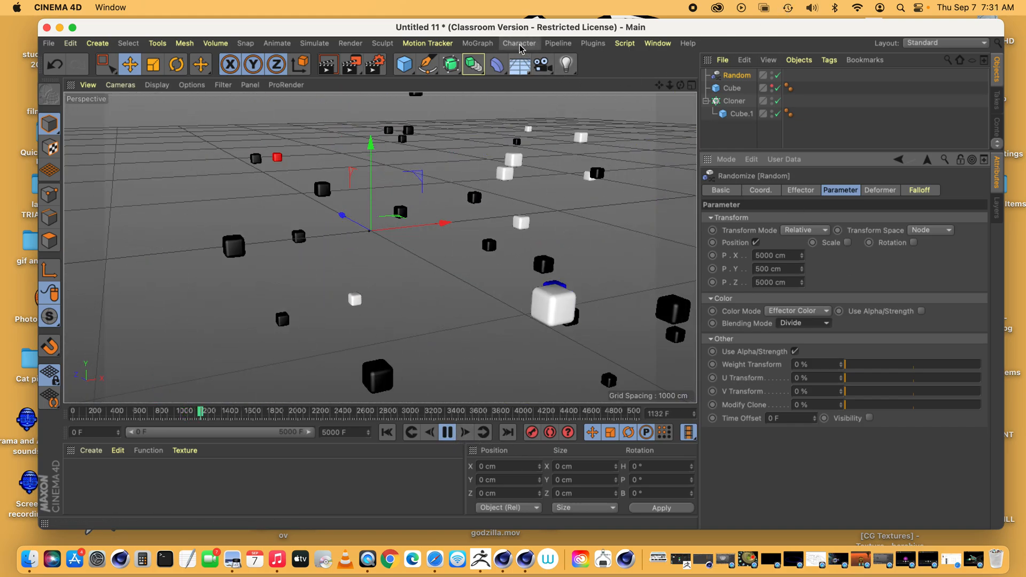
Add a MoGraph Tracer while the Random effector is selected so that it becomes the trace link
{"action": "left_click", "coordinate": [477, 43]}
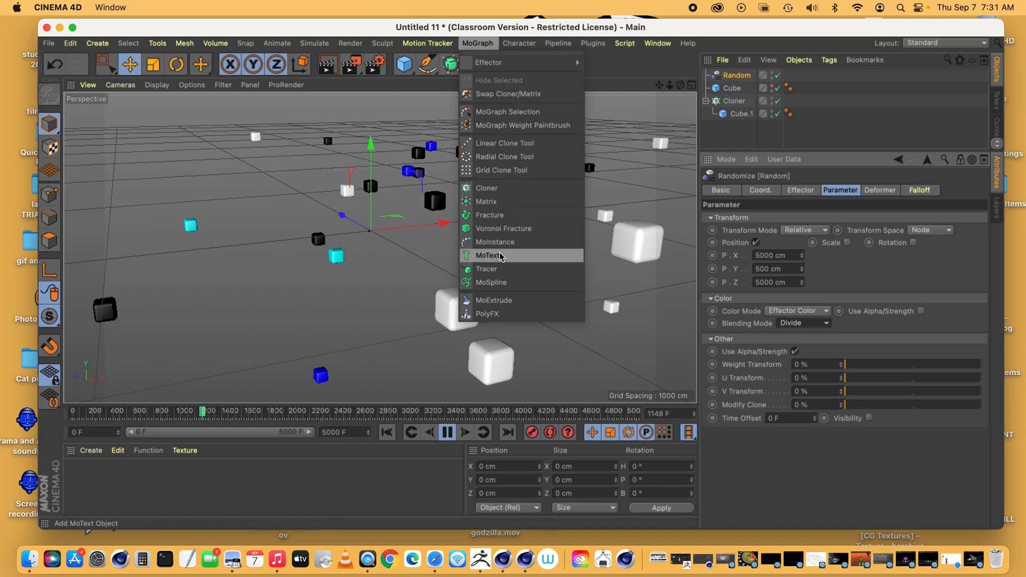
{"action": "left_click", "coordinate": [486, 269]}
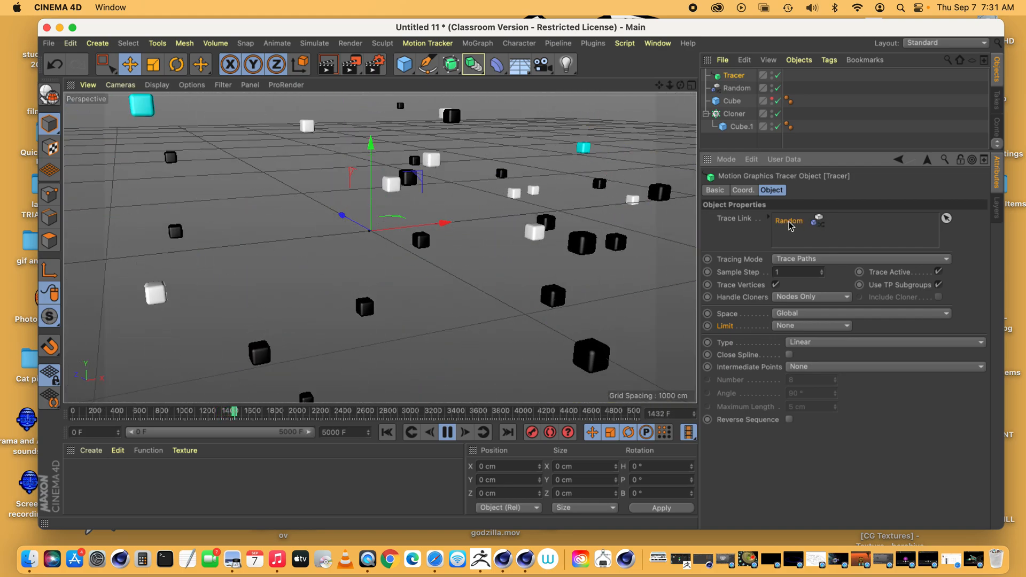
Remove the Random effector from the Tracer's trace link and link the original Cloner instead
{"action": "key", "text": "Delete"}
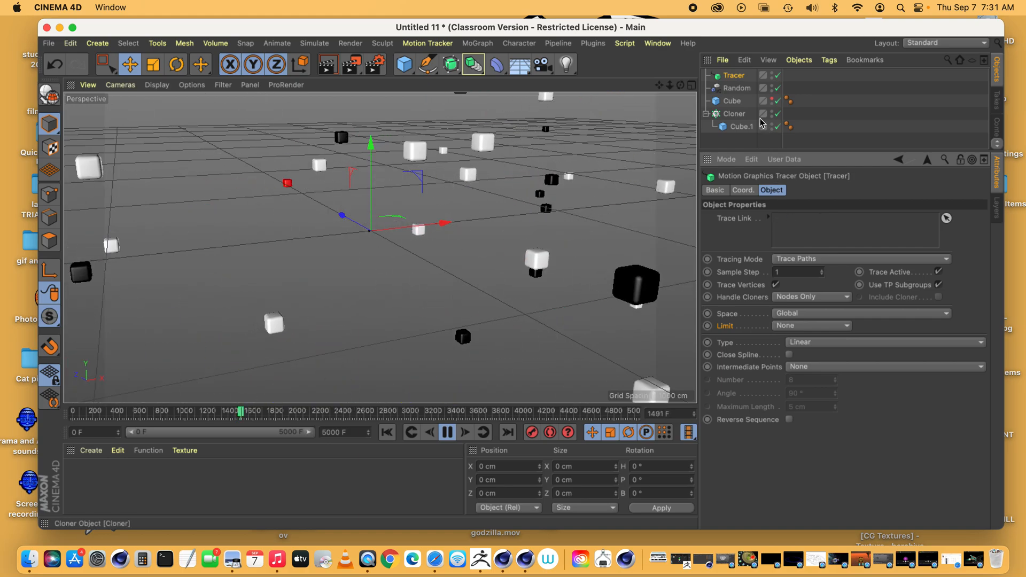
{"action": "left_click_drag", "start_coordinate": [734, 113], "coordinate": [768, 166]}
{"action": "left_click_drag", "start_coordinate": [791, 230], "coordinate": [788, 230]}
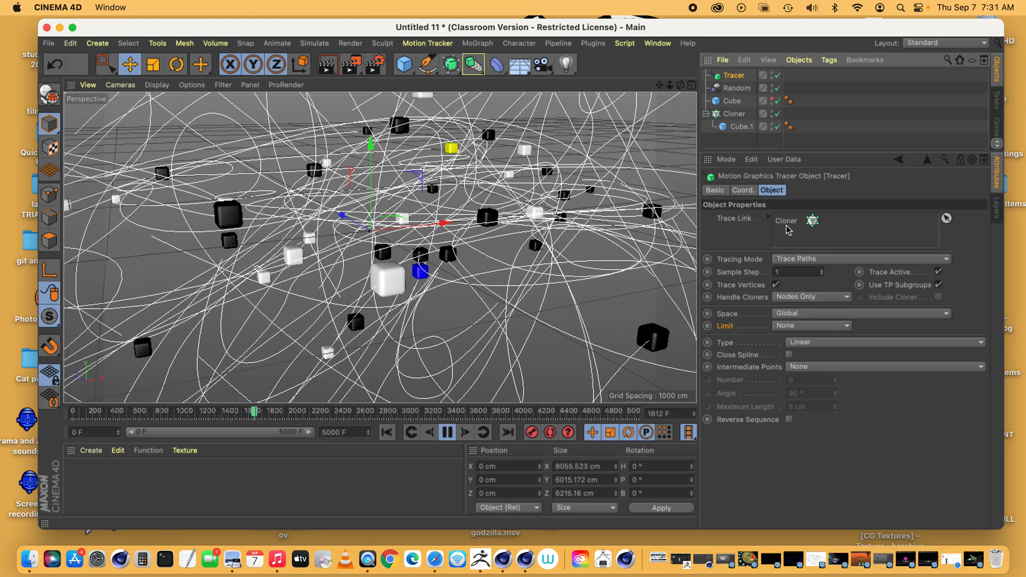
Undo the trace link swap so that the Random effector is the Tracer's link again
{"action": "key", "text": "super+z"}
{"action": "left_click_drag", "start_coordinate": [736, 87], "coordinate": [791, 225]}
{"action": "left_click", "coordinate": [737, 87]}
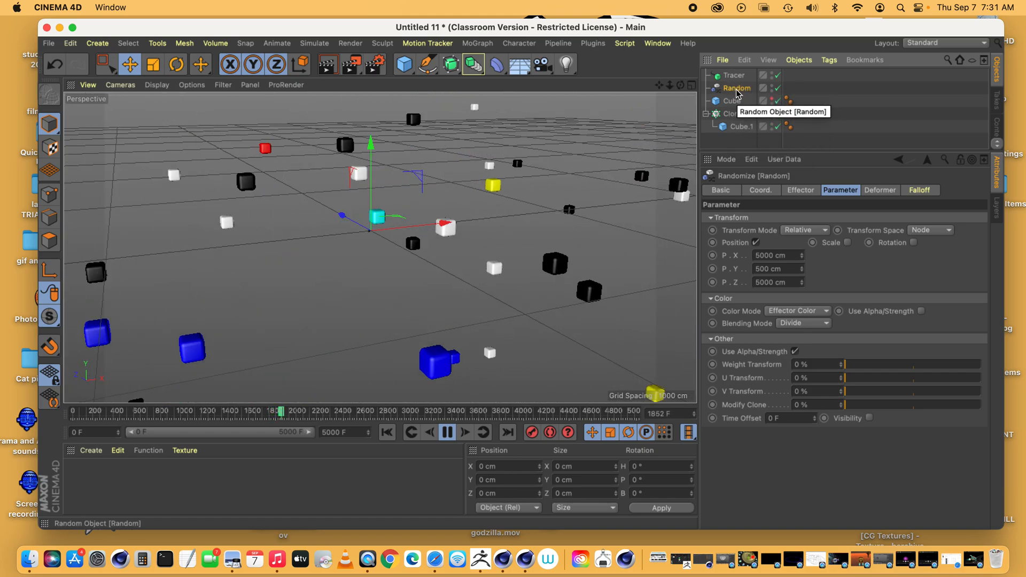
{"action": "left_click", "coordinate": [736, 77]}
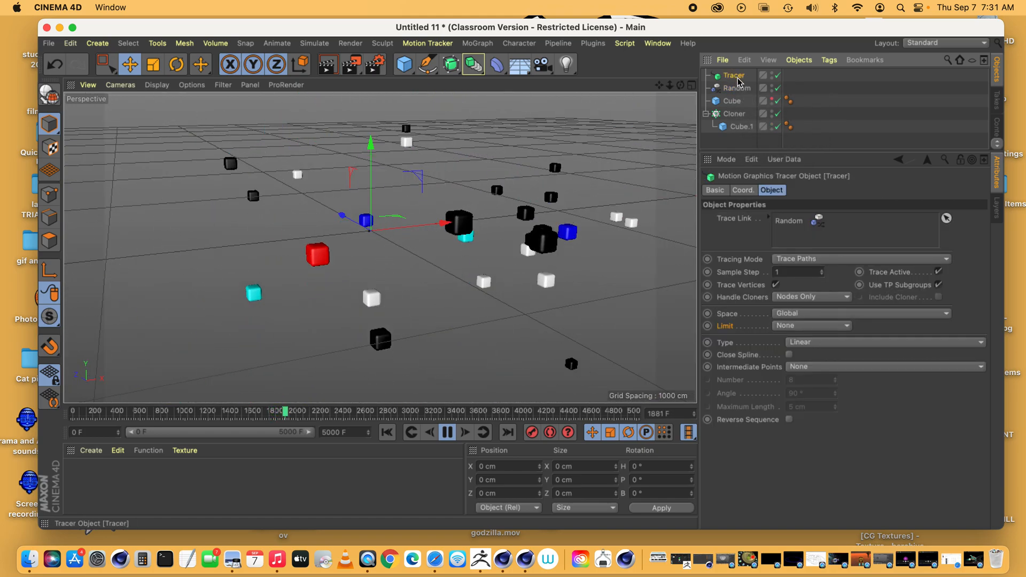
Replace the Random effector with the Cloner in the Tracer's trace link
{"action": "left_click", "coordinate": [791, 227]}
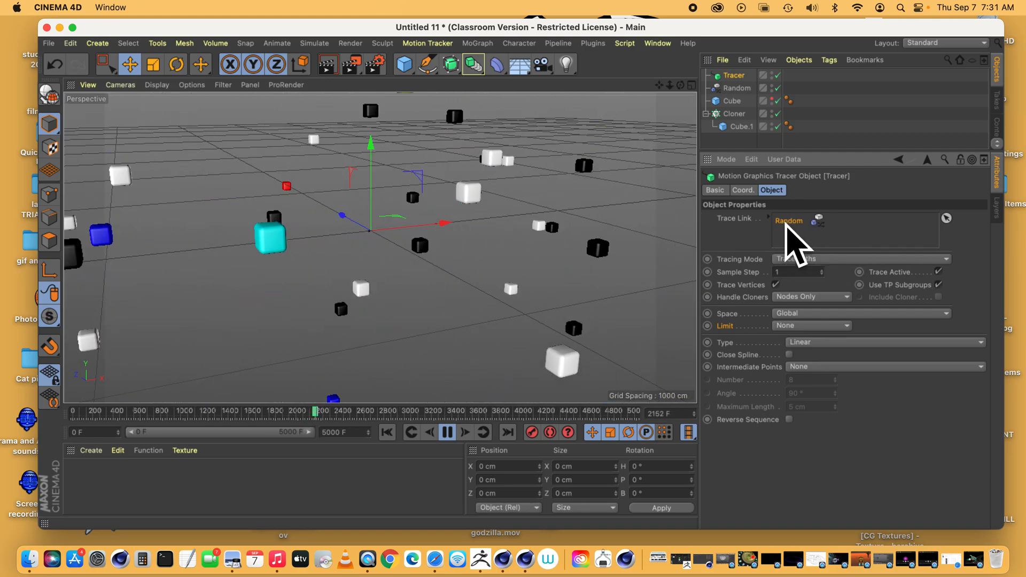
{"action": "key", "text": "Delete"}
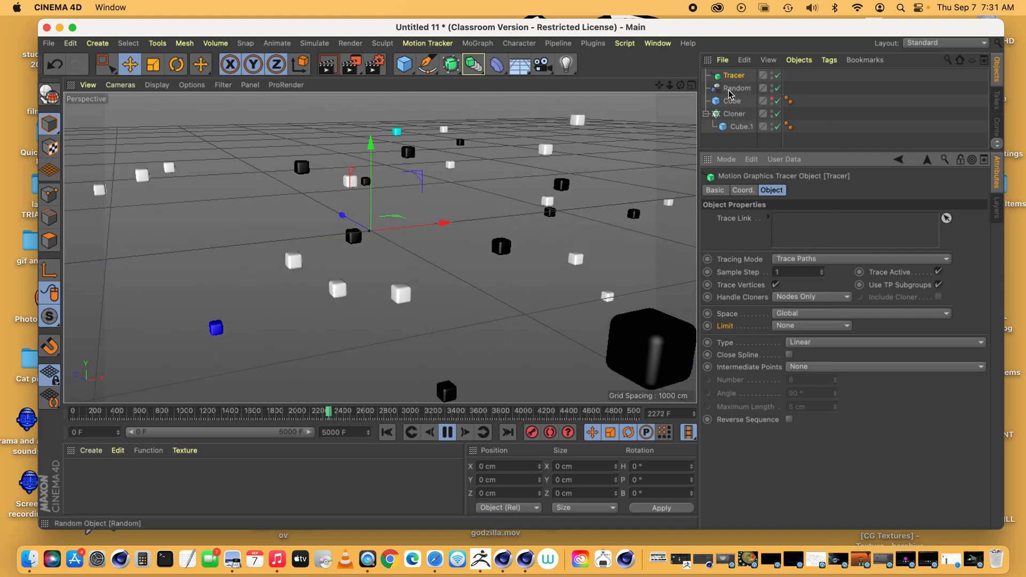
{"action": "left_click_drag", "start_coordinate": [732, 114], "coordinate": [750, 138]}
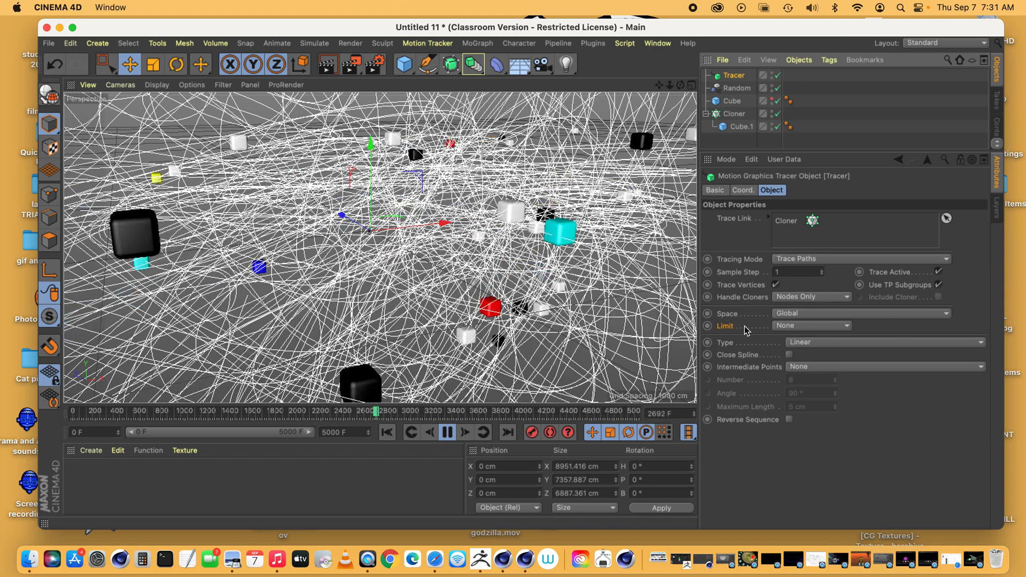
Limit the Tracer's paths with From End and an amount of 25
{"action": "left_click", "coordinate": [806, 325]}
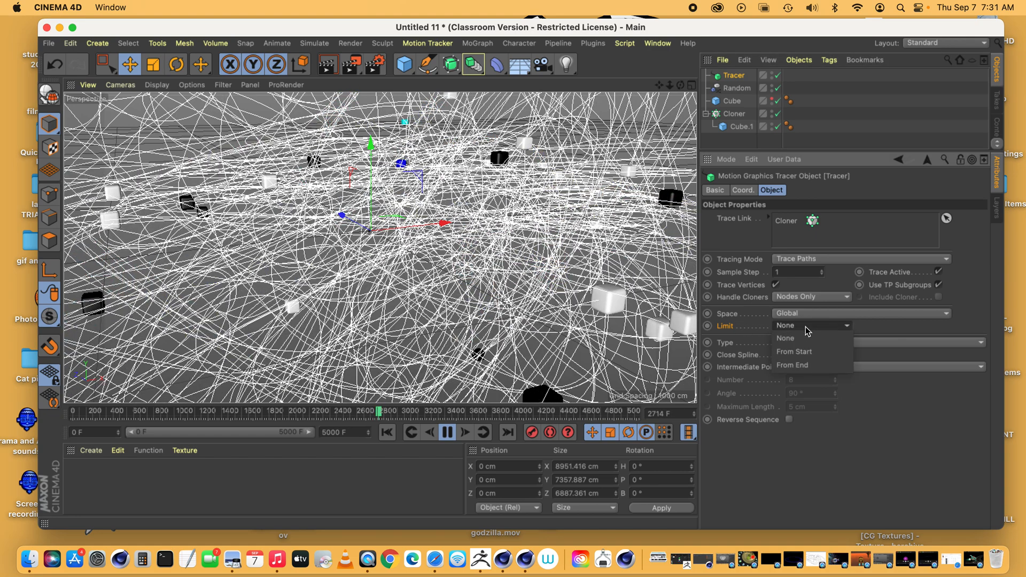
{"action": "left_click", "coordinate": [802, 365]}
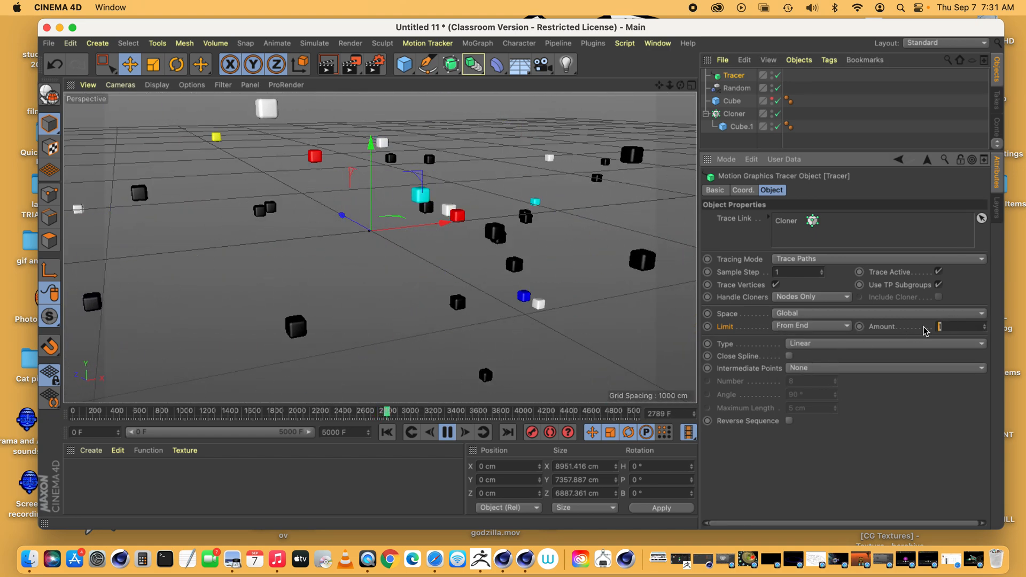
{"action": "key", "text": "Return"}
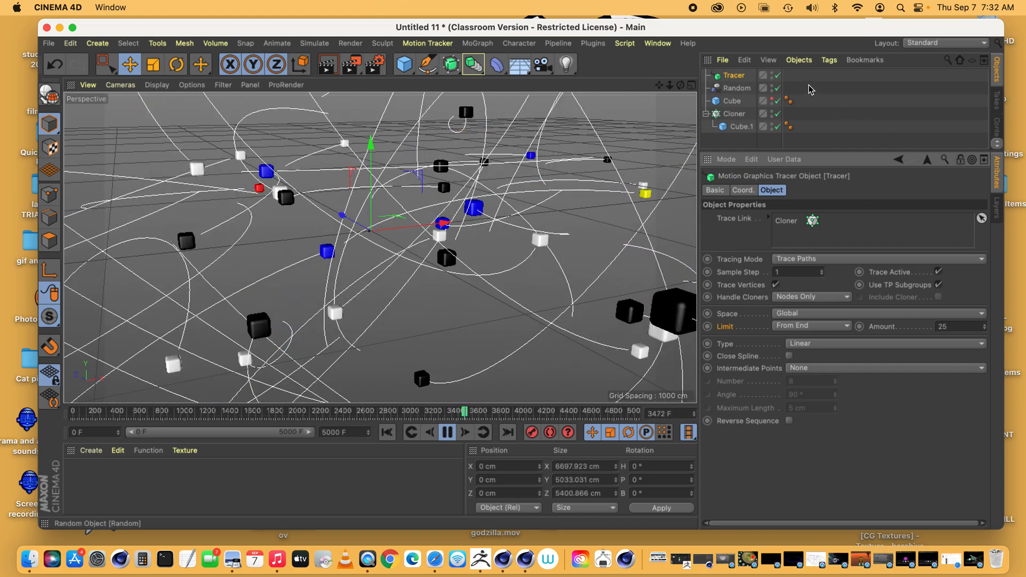
Duplicate the Cloner's child cube and nest the copy under a new MoGraph Cloner
{"action": "left_click", "coordinate": [740, 127]}
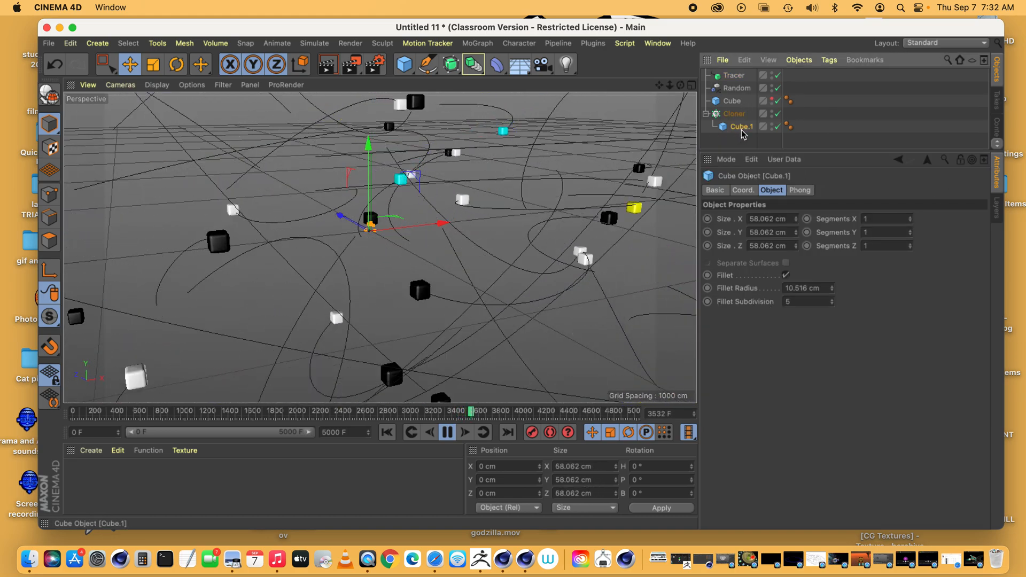
{"action": "key", "text": "super+c"}
{"action": "key", "text": "super+v"}
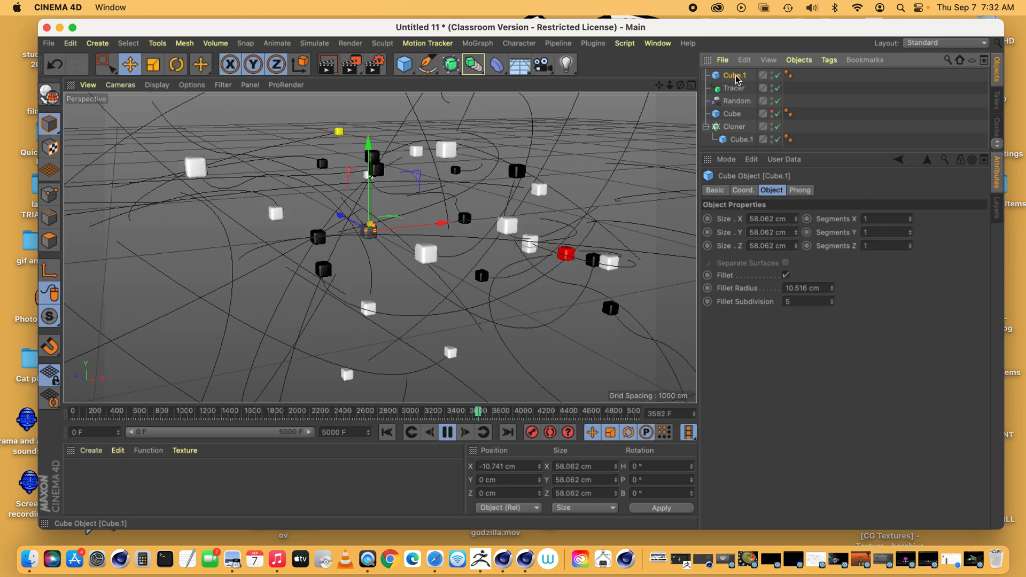
{"action": "left_click", "coordinate": [478, 43]}
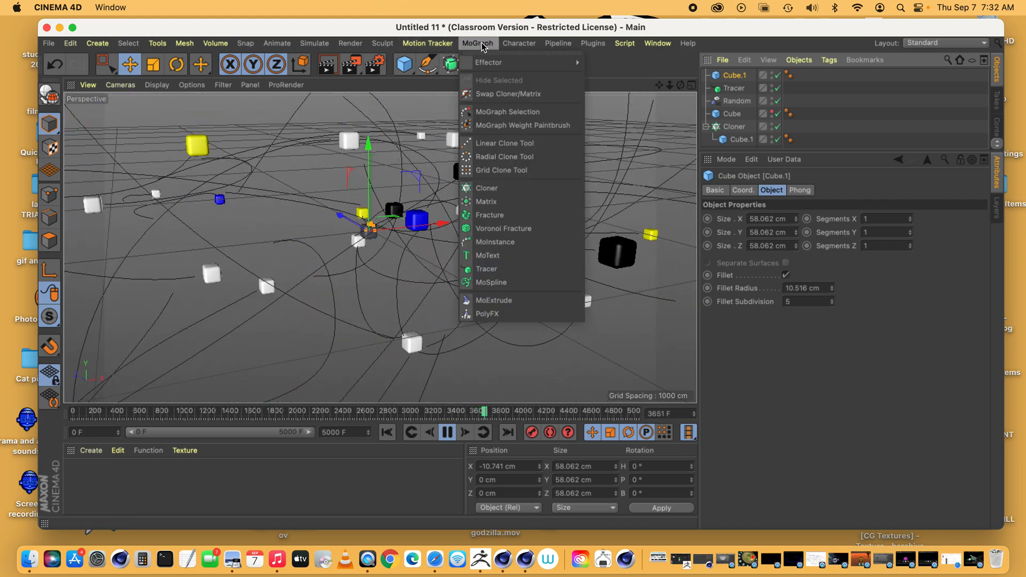
{"action": "left_click", "coordinate": [483, 187]}
{"action": "left_click_drag", "start_coordinate": [732, 88], "coordinate": [740, 78]}
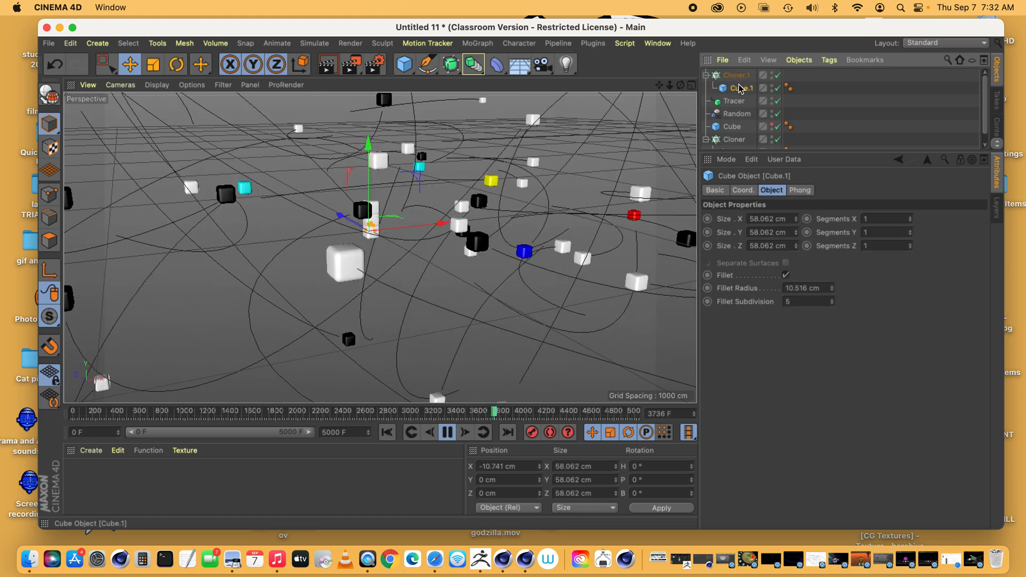
Set the new Cloner's mode to Object and link the Tracer as its object
{"action": "left_click", "coordinate": [799, 190]}
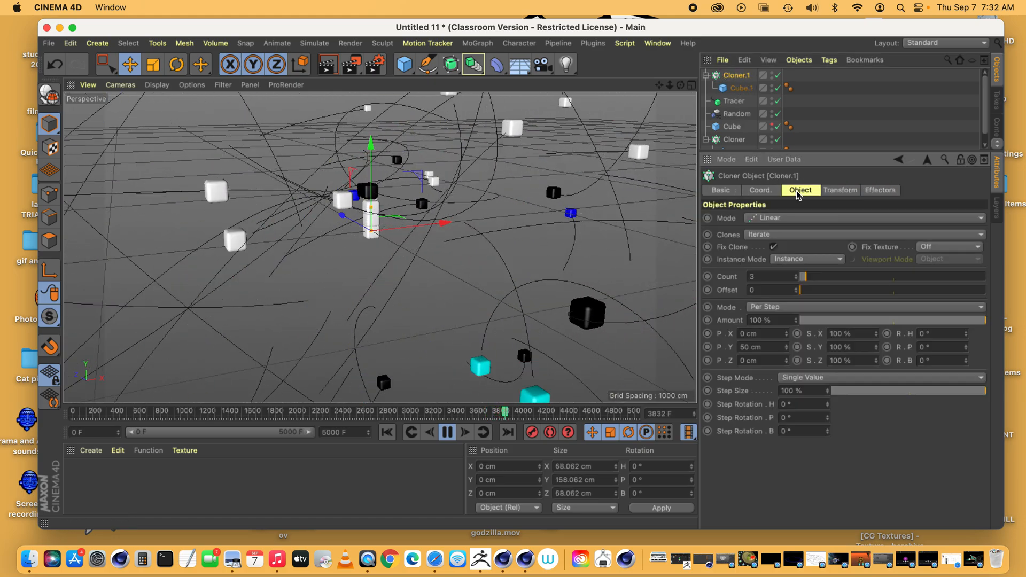
{"action": "left_click", "coordinate": [789, 218]}
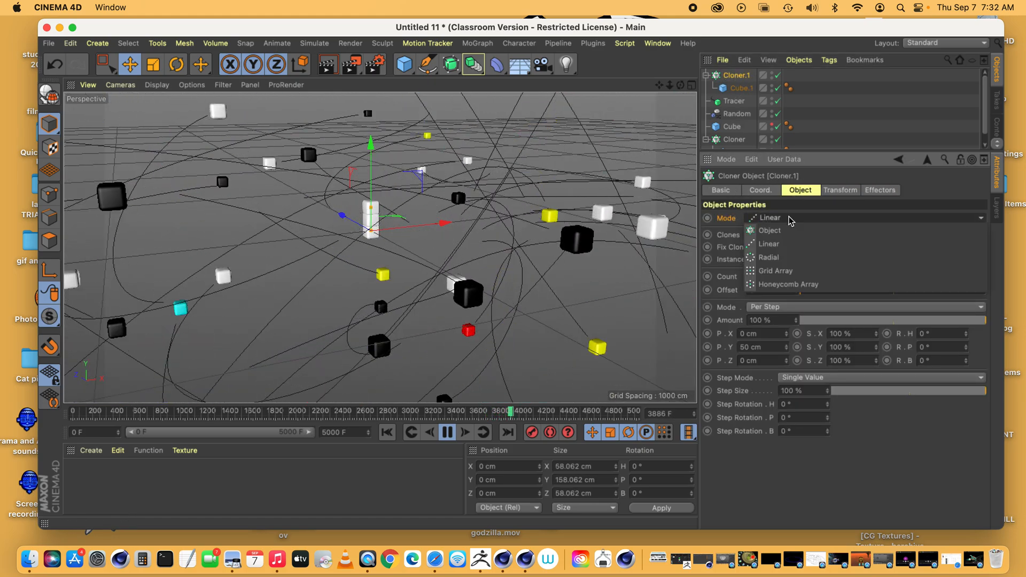
{"action": "left_click", "coordinate": [783, 230]}
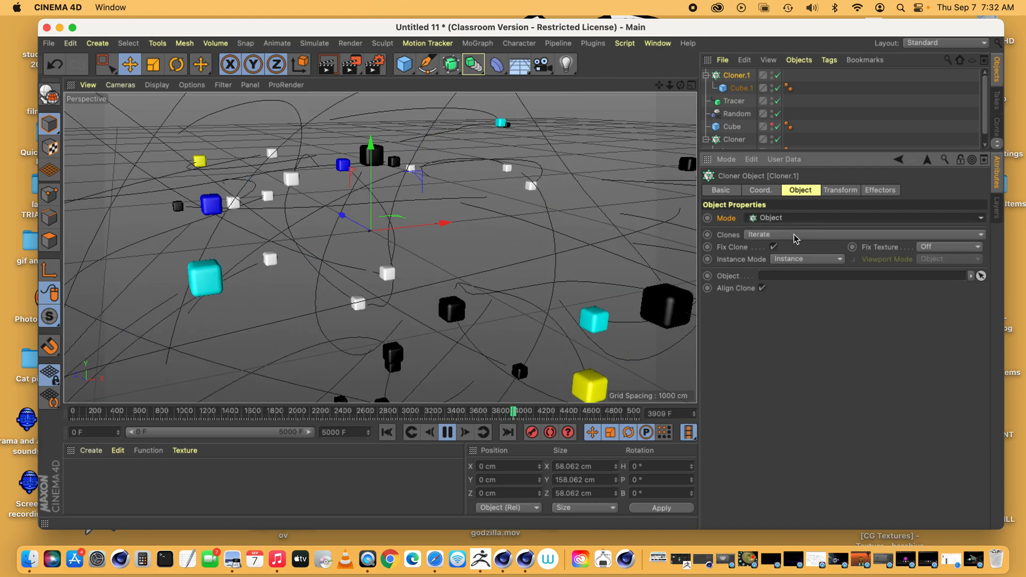
{"action": "left_click_drag", "start_coordinate": [733, 104], "coordinate": [779, 275]}
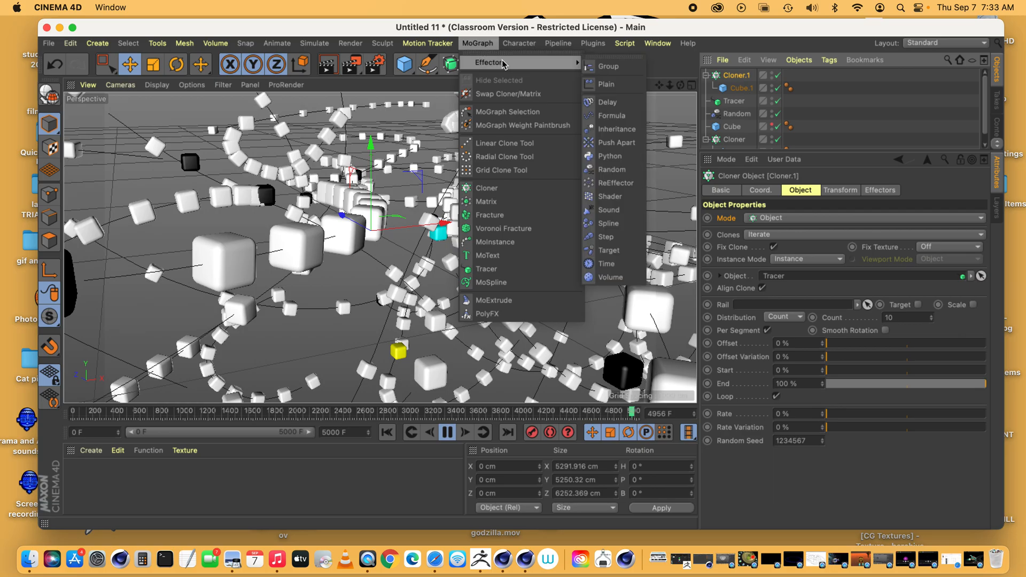
Add a second Random effector to the new Cloner, check its effectors list, and open the new effector's parameters
{"action": "left_click", "coordinate": [617, 176]}
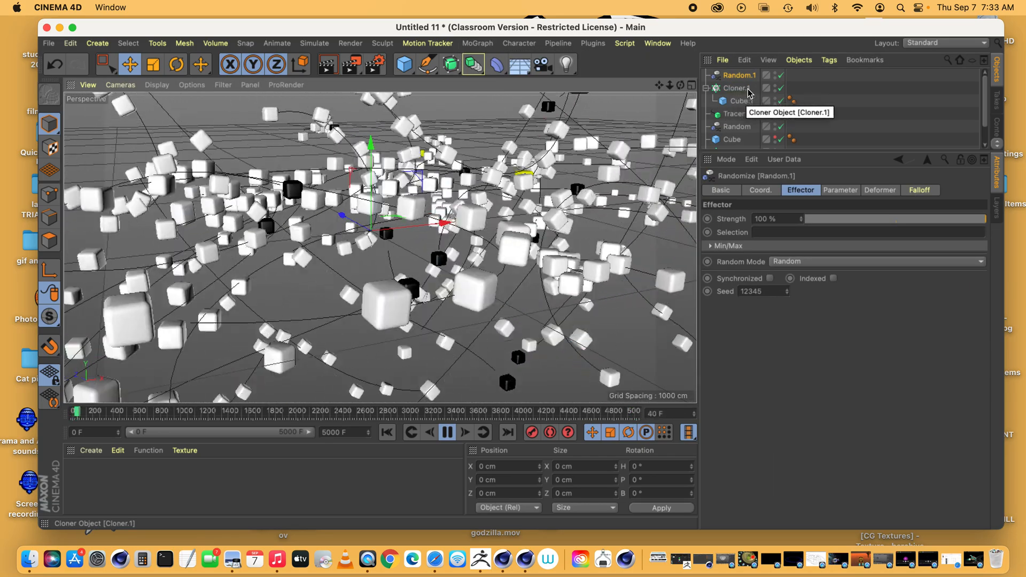
{"action": "left_click", "coordinate": [736, 89]}
{"action": "left_click", "coordinate": [880, 191]}
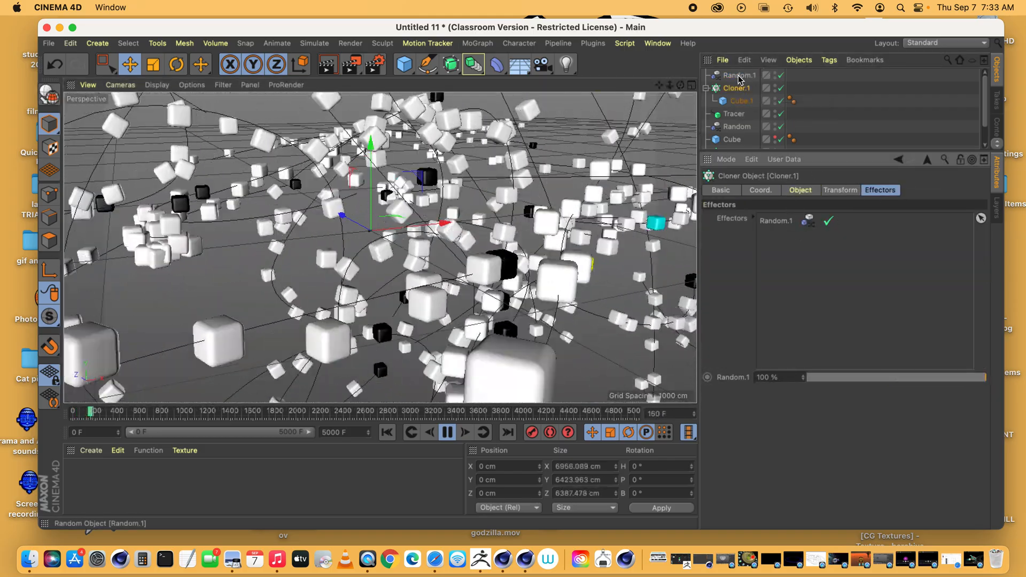
{"action": "left_click", "coordinate": [739, 76]}
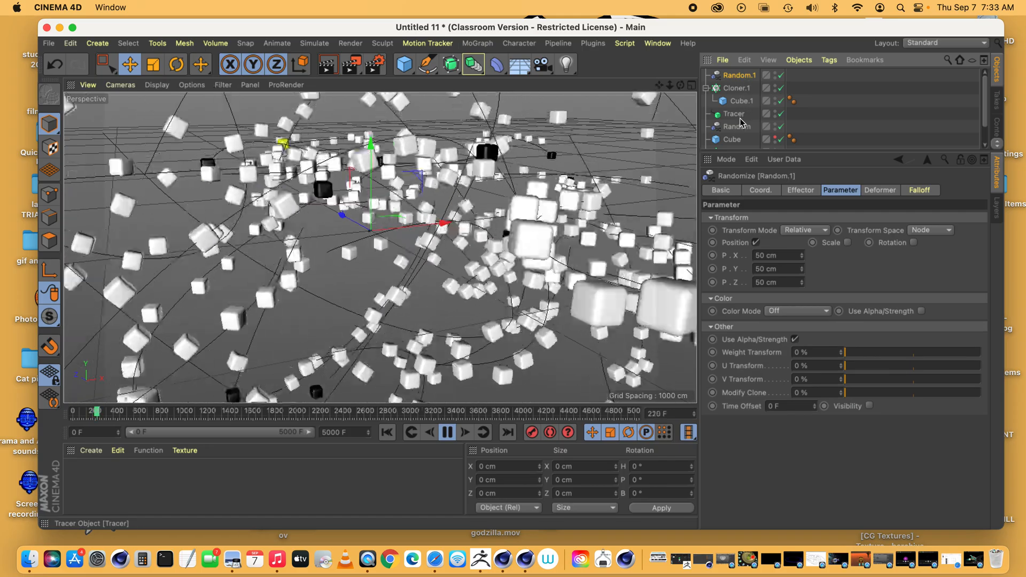
{"action": "left_click", "coordinate": [740, 77]}
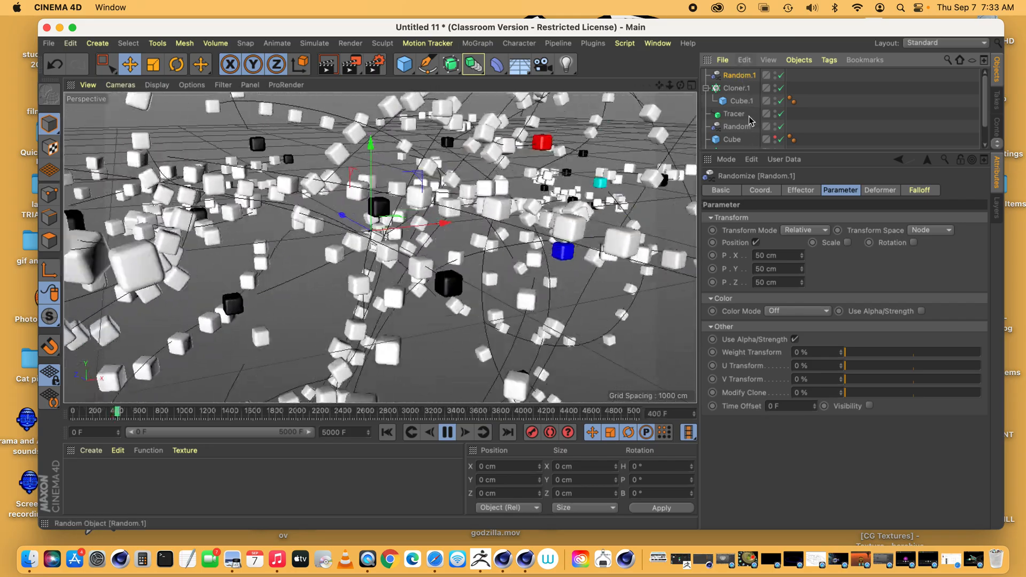
Turn off the second Random effector's position and set its color mode to Effector Color with Divide blending
{"action": "left_click", "coordinate": [755, 244]}
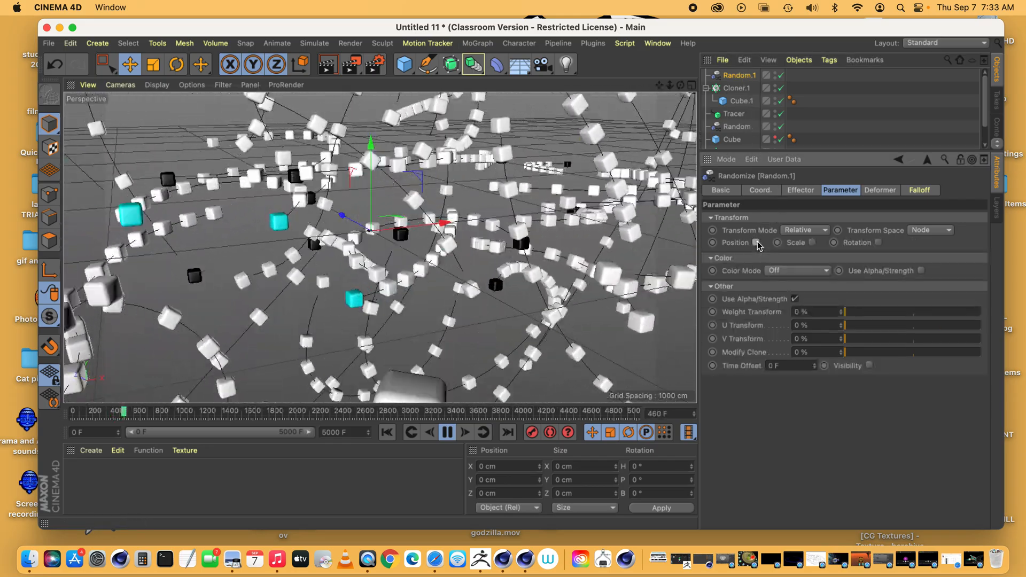
{"action": "left_click", "coordinate": [818, 271]}
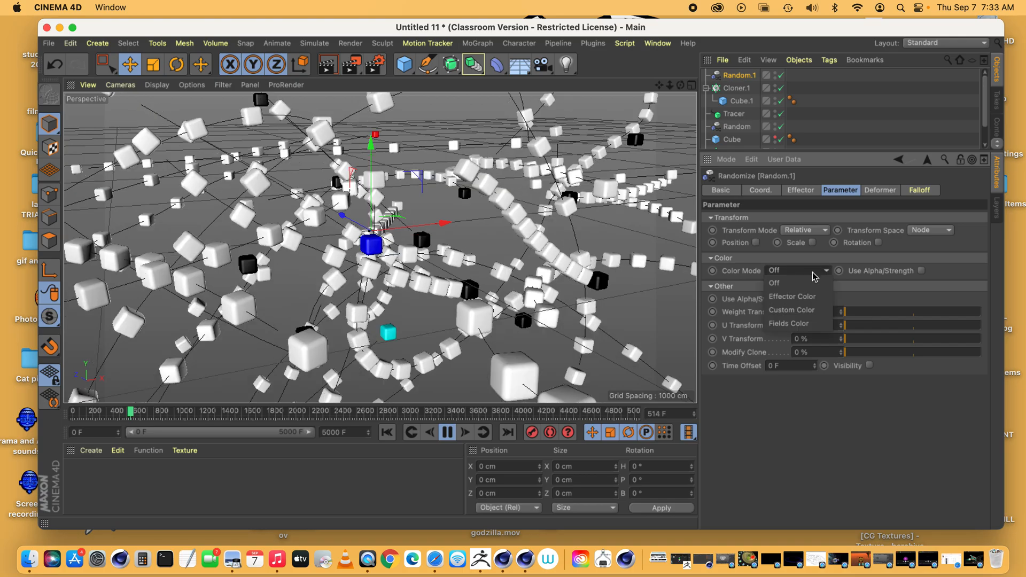
{"action": "left_click", "coordinate": [803, 301]}
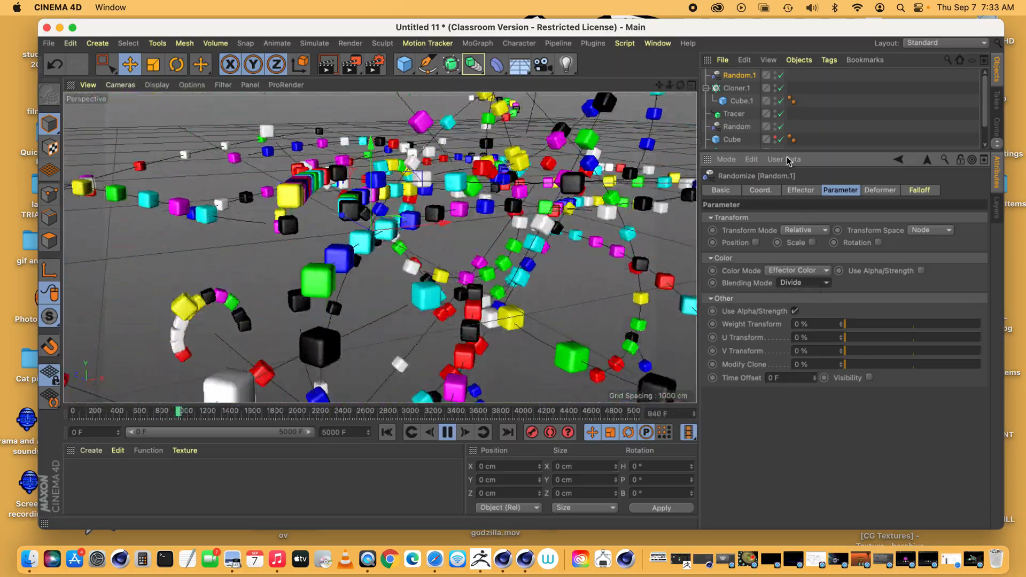
Enlarge the object list so that the whole scene hierarchy fits
{"action": "left_click_drag", "start_coordinate": [670, 86], "coordinate": [649, 88]}
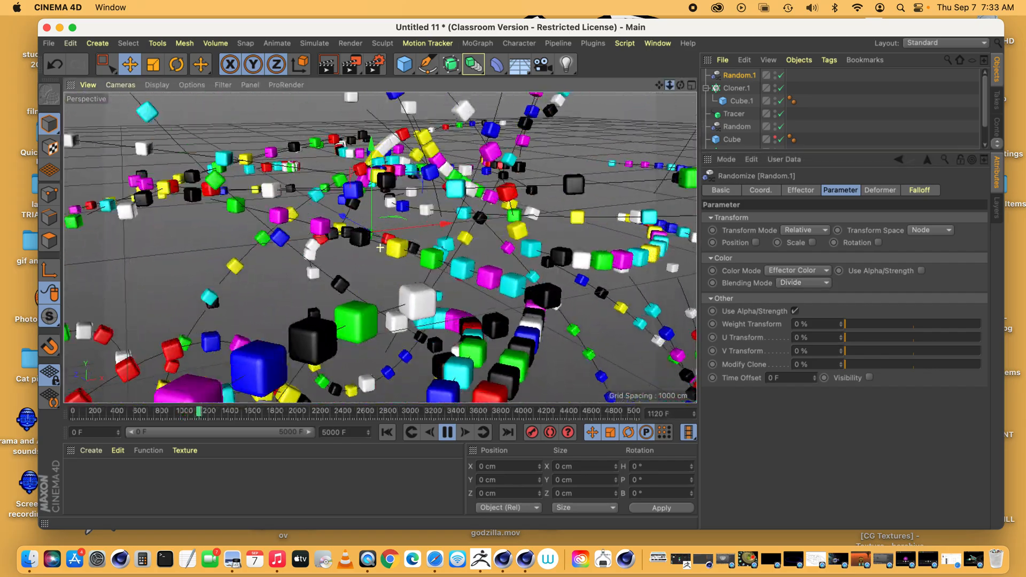
{"action": "left_click_drag", "start_coordinate": [761, 152], "coordinate": [753, 197]}
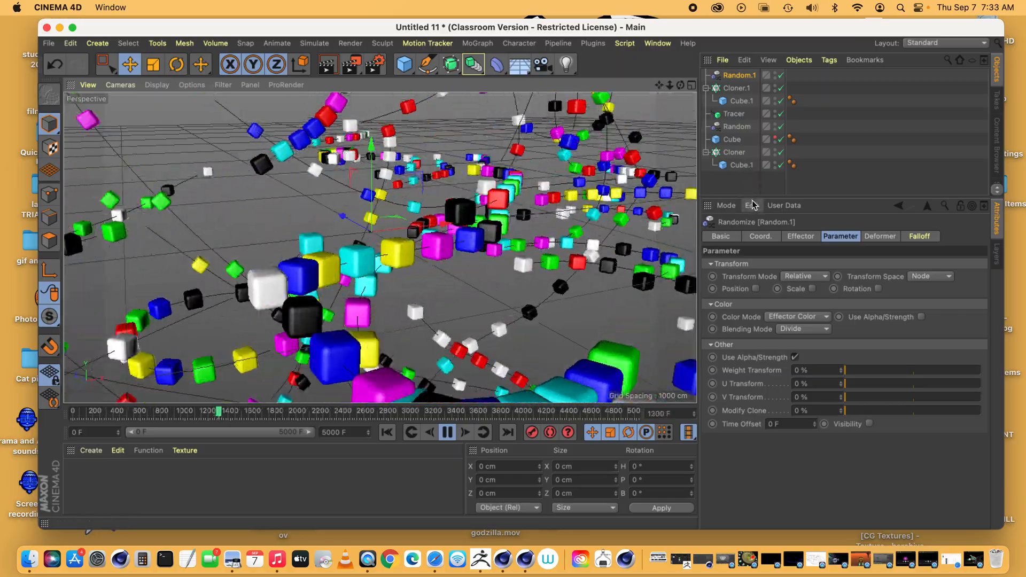
{"action": "left_click_drag", "start_coordinate": [757, 196], "coordinate": [757, 189]}
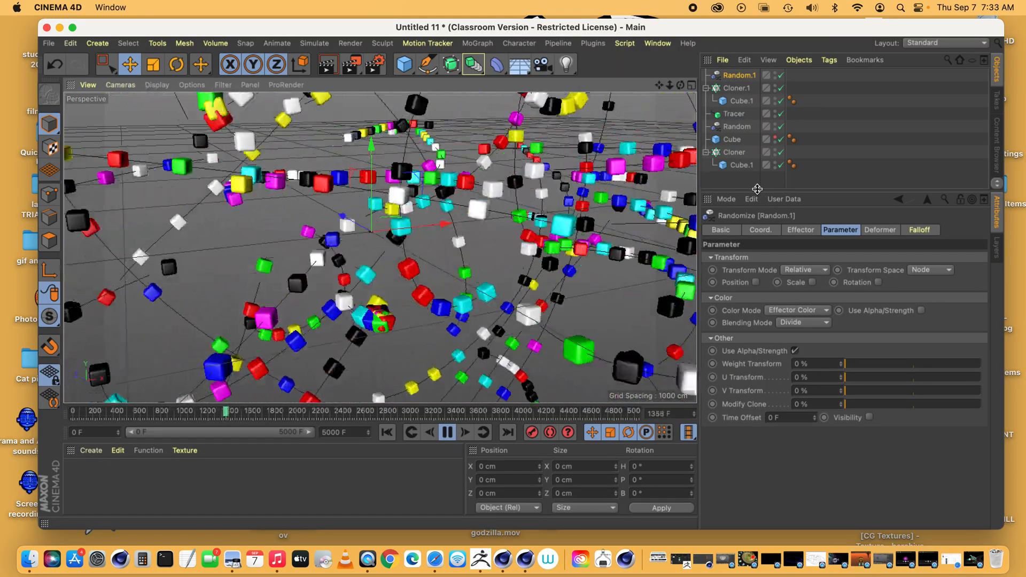